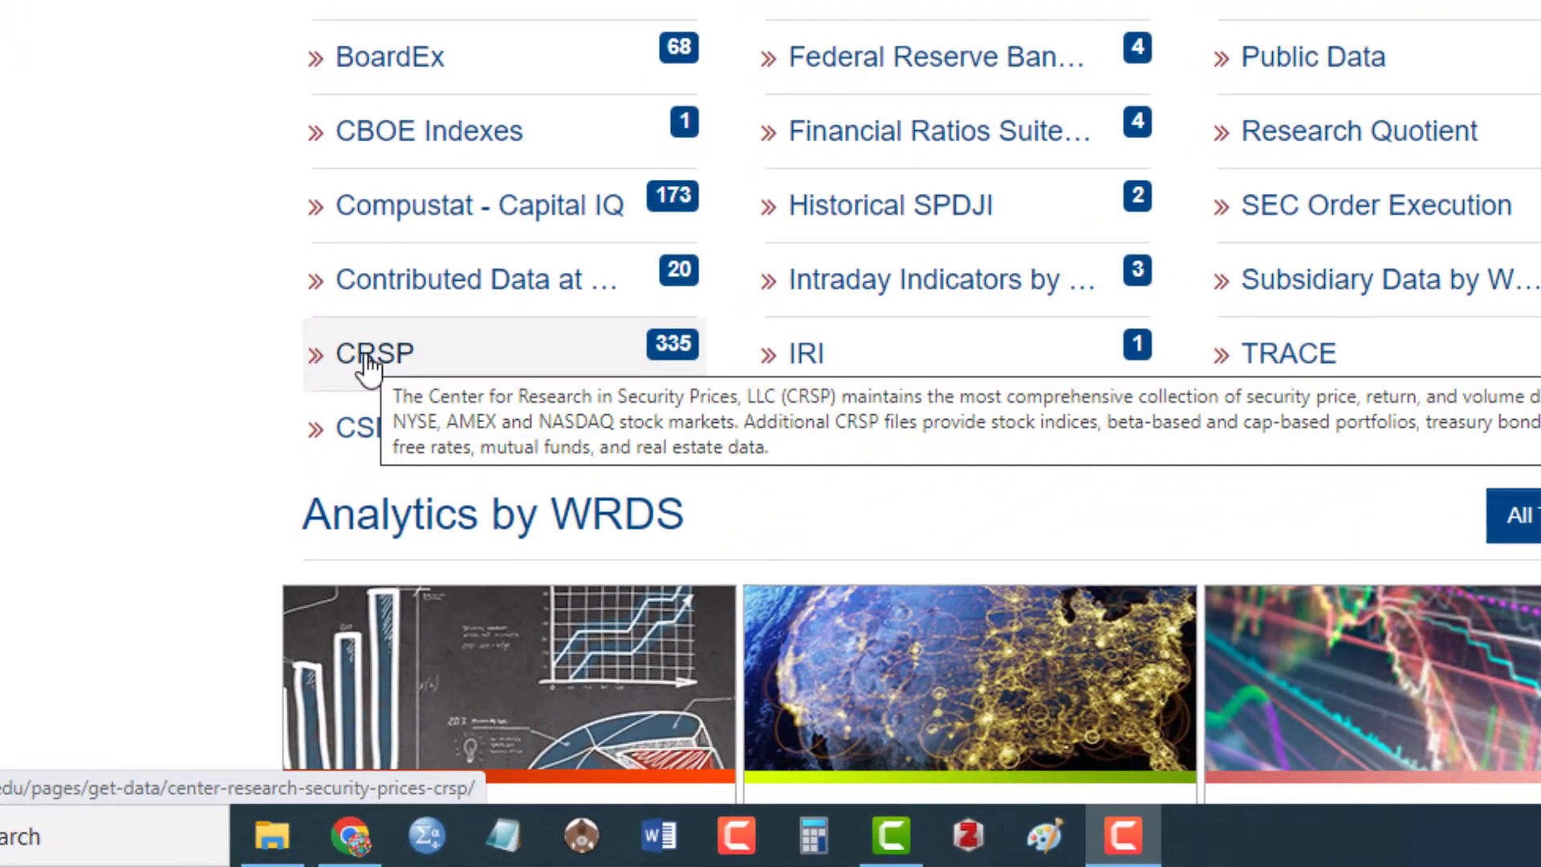
# Go to CRSP and open the Stock - Version 2 collection under Annual Update
pyautogui.click(368, 366)
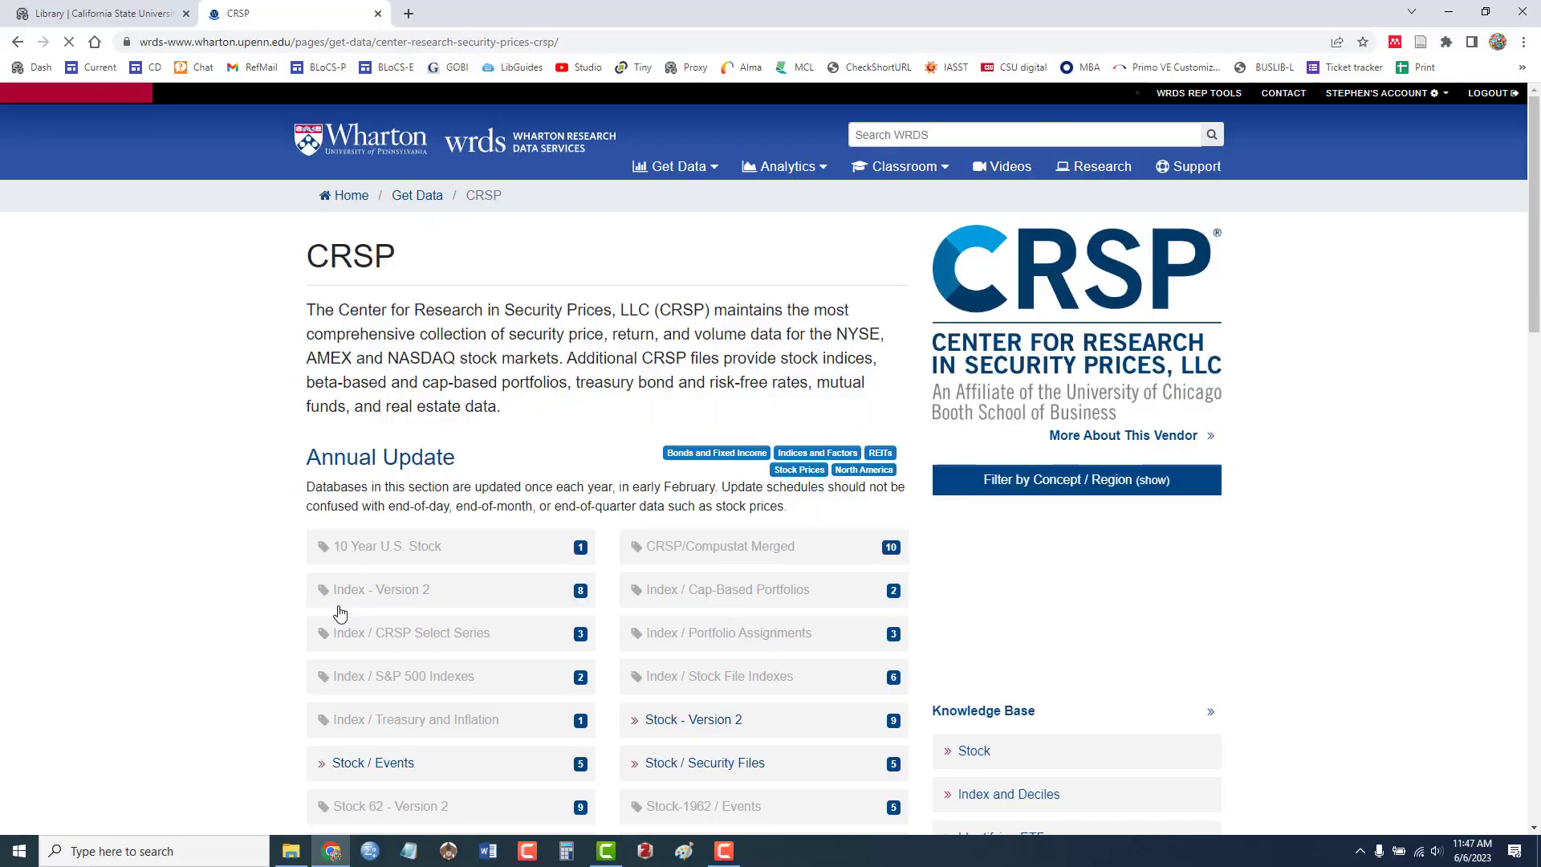
pyautogui.scroll(-3, 266, 429)
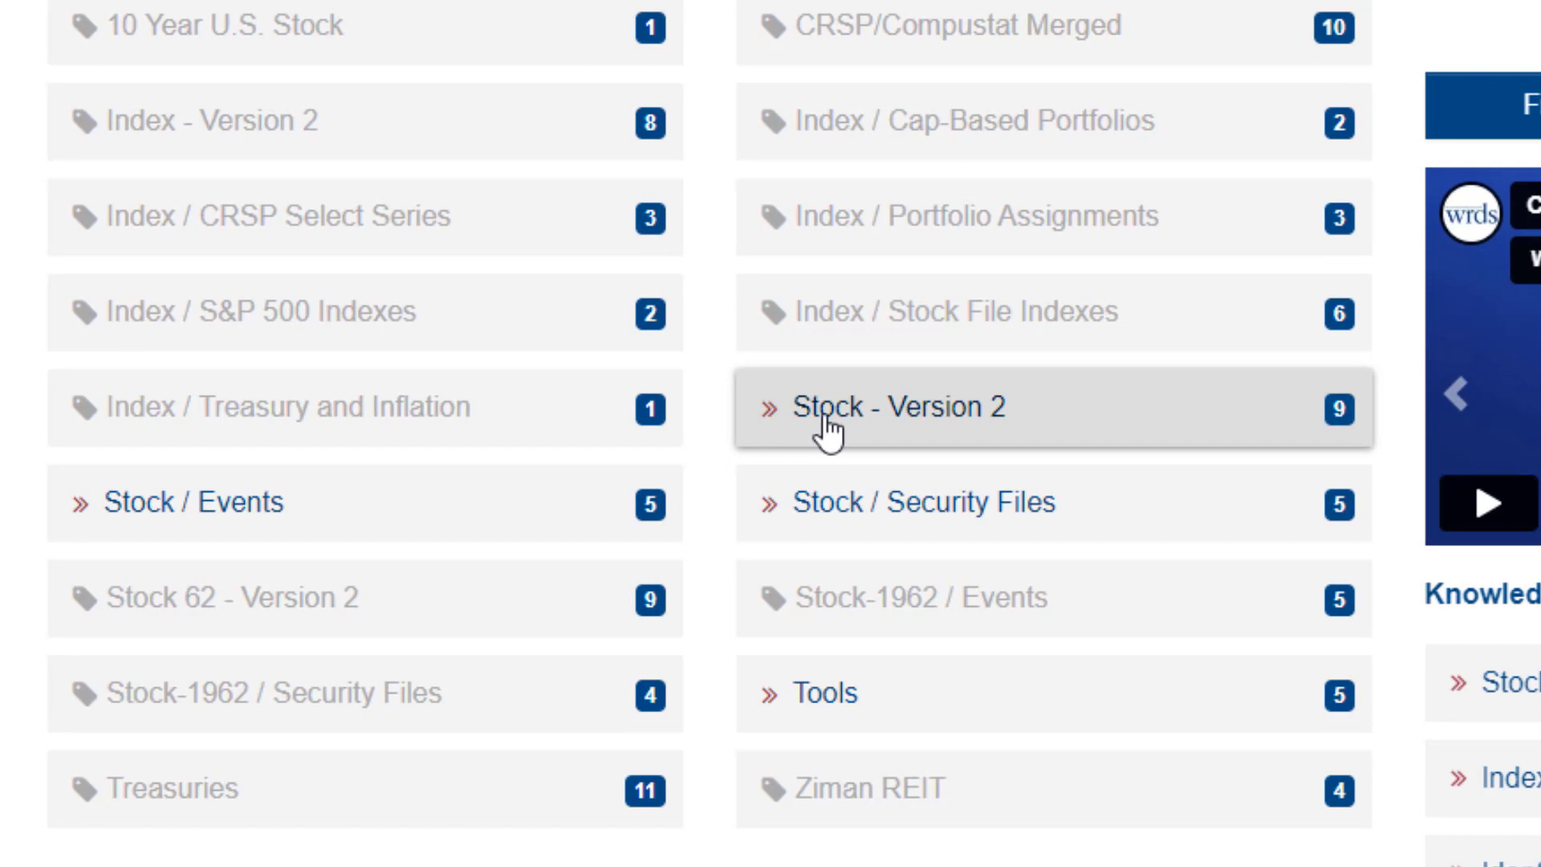
pyautogui.click(926, 437)
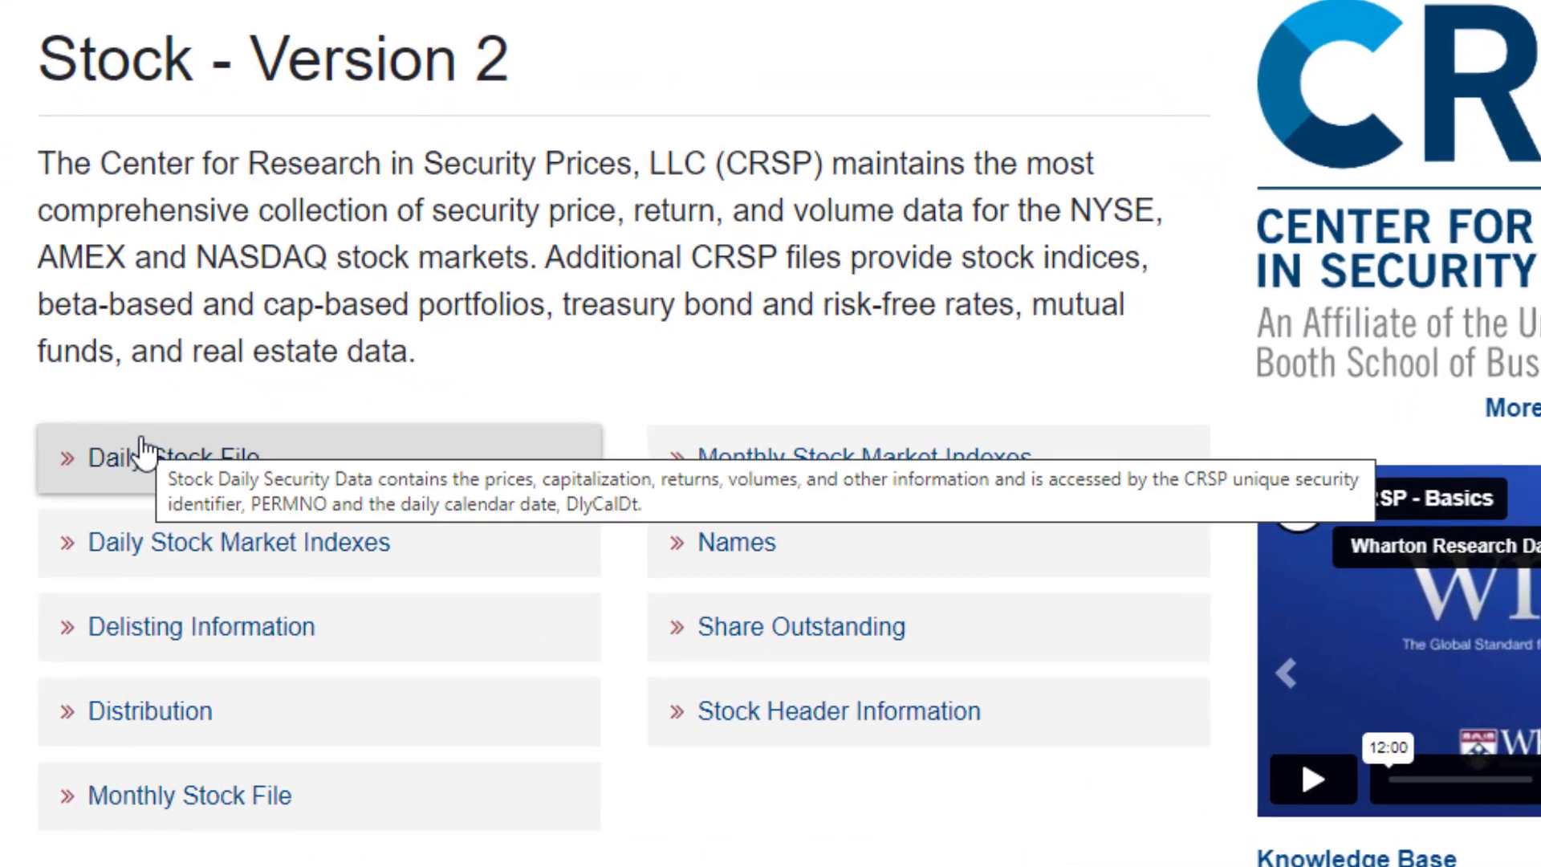
# Open the Daily Stock File form and bring its date range step into view
pyautogui.click(143, 453)
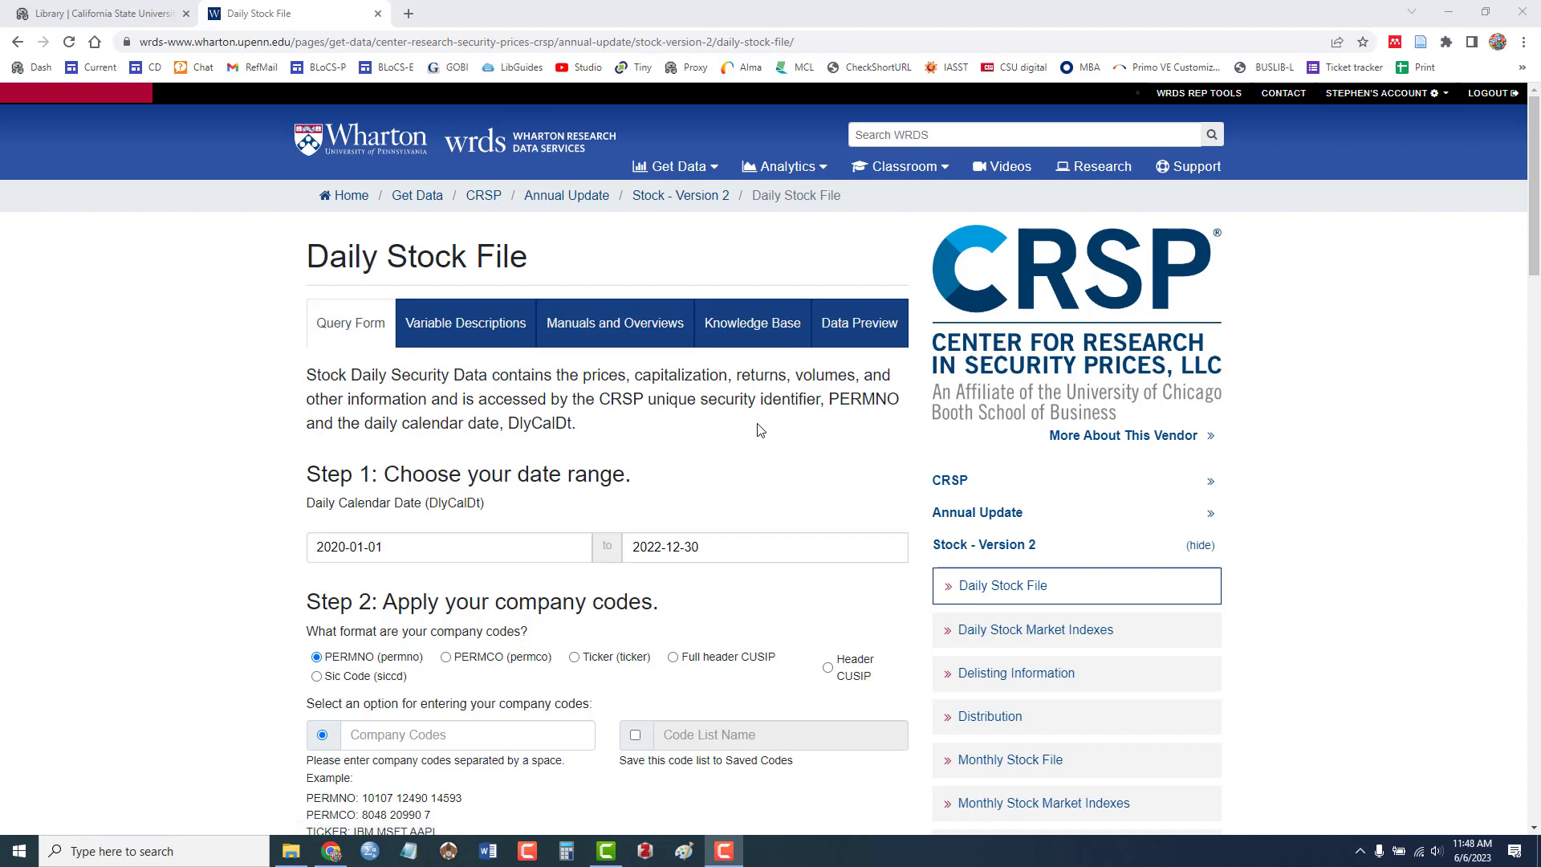
pyautogui.scroll(-3, 760, 430)
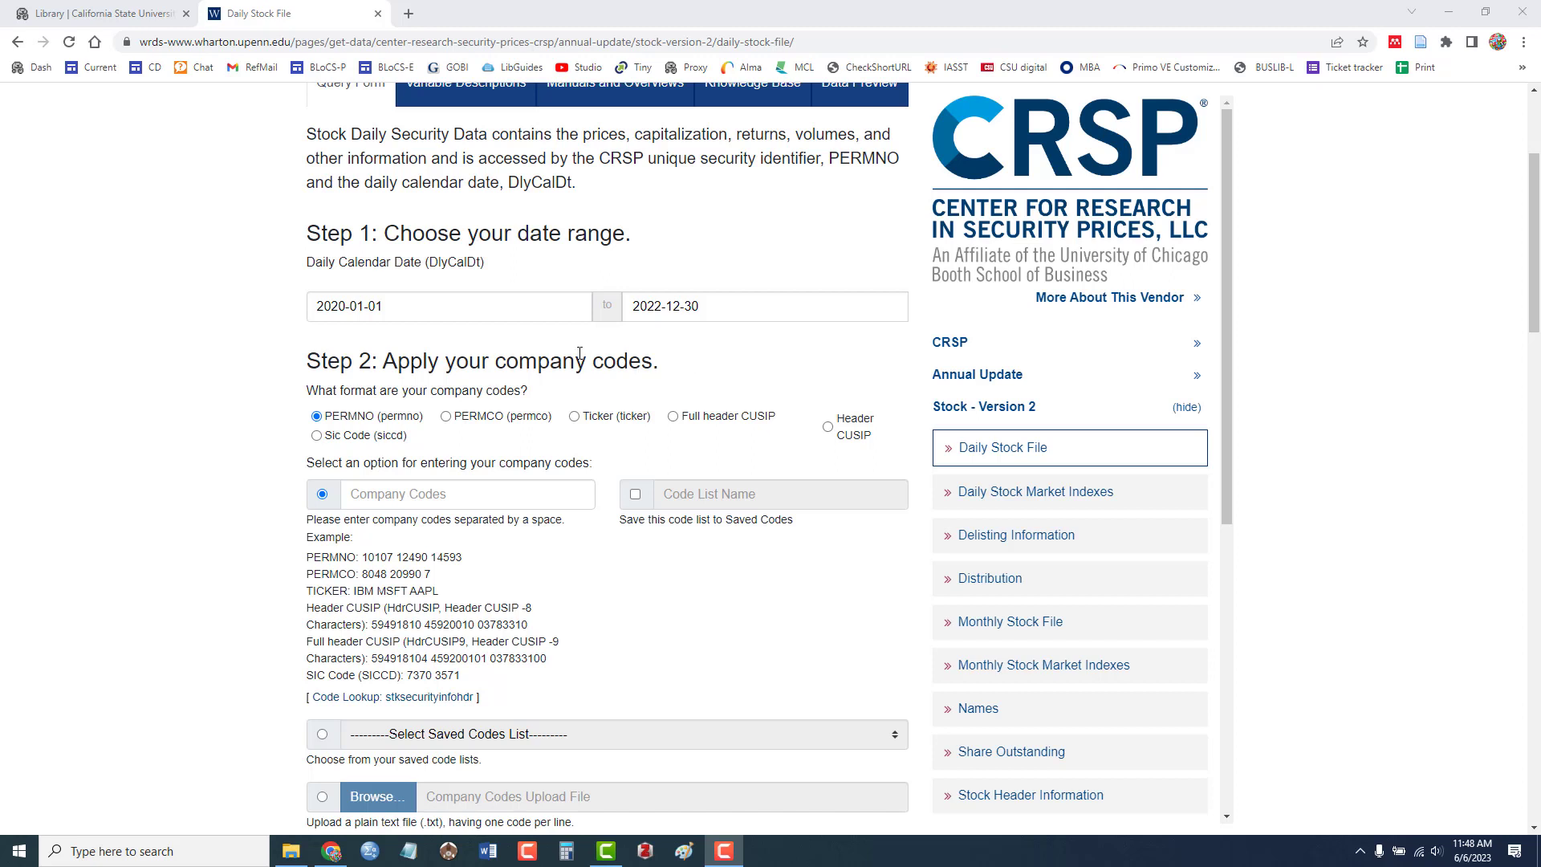
pyautogui.click(345, 263)
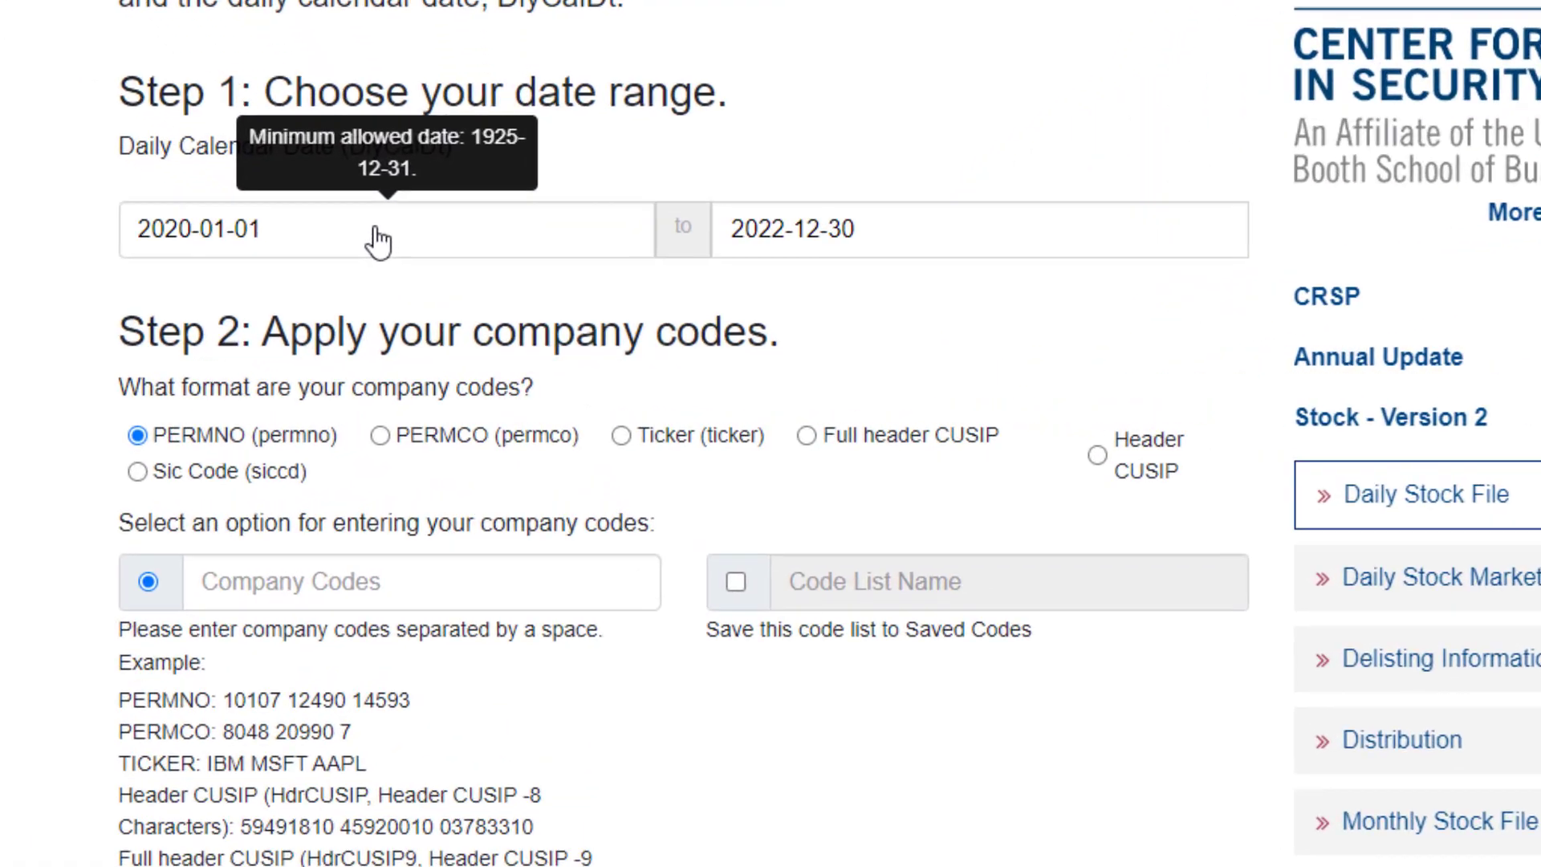
# Pick 2012-05-18 as the start date, stepping the calendar back to May 2012
pyautogui.click(372, 233)
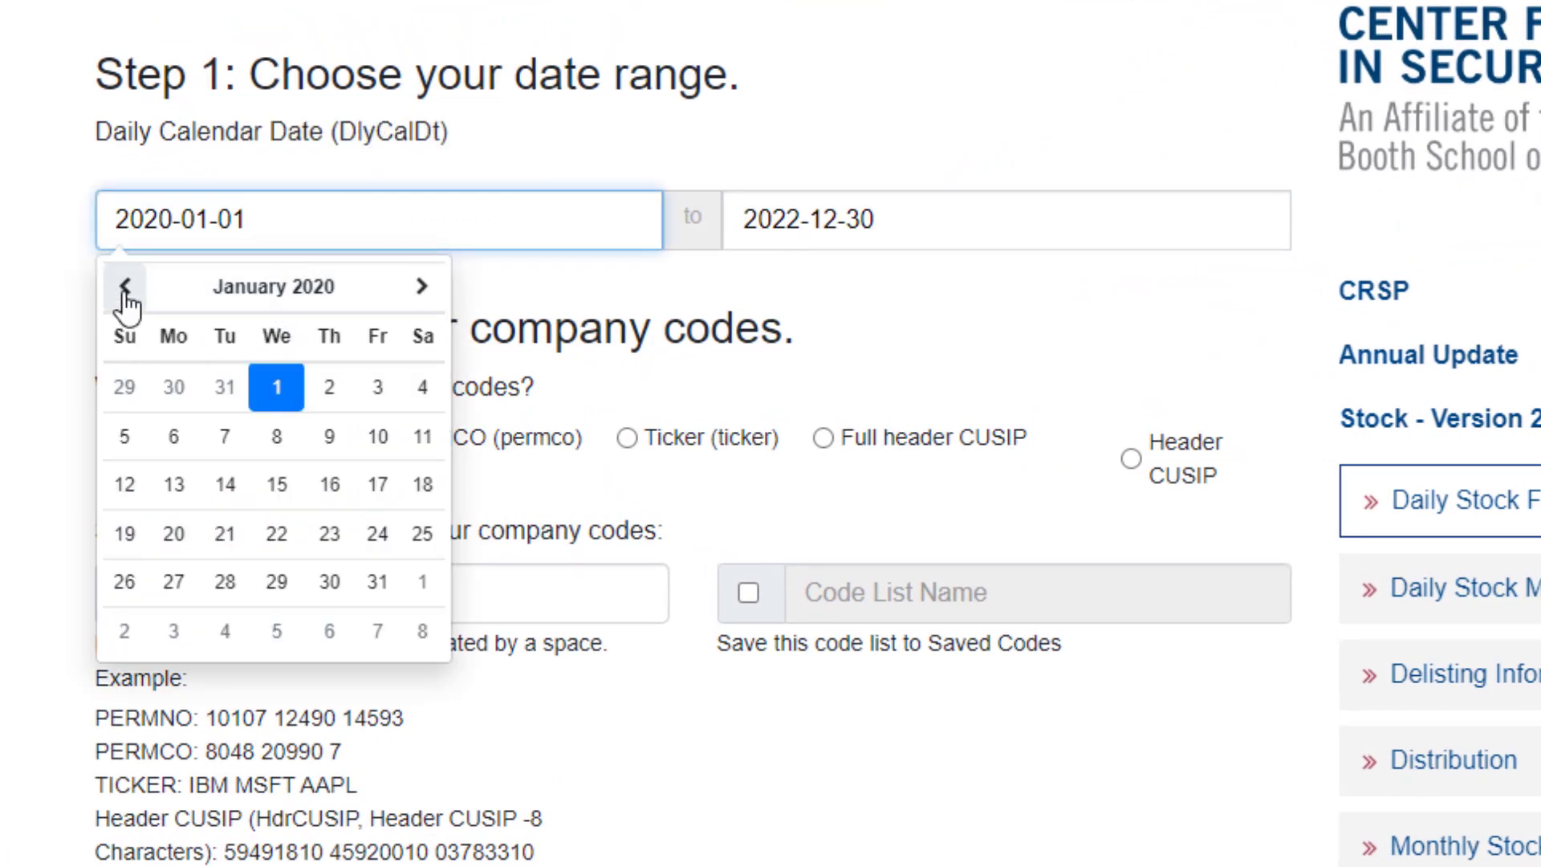
pyautogui.click(277, 289)
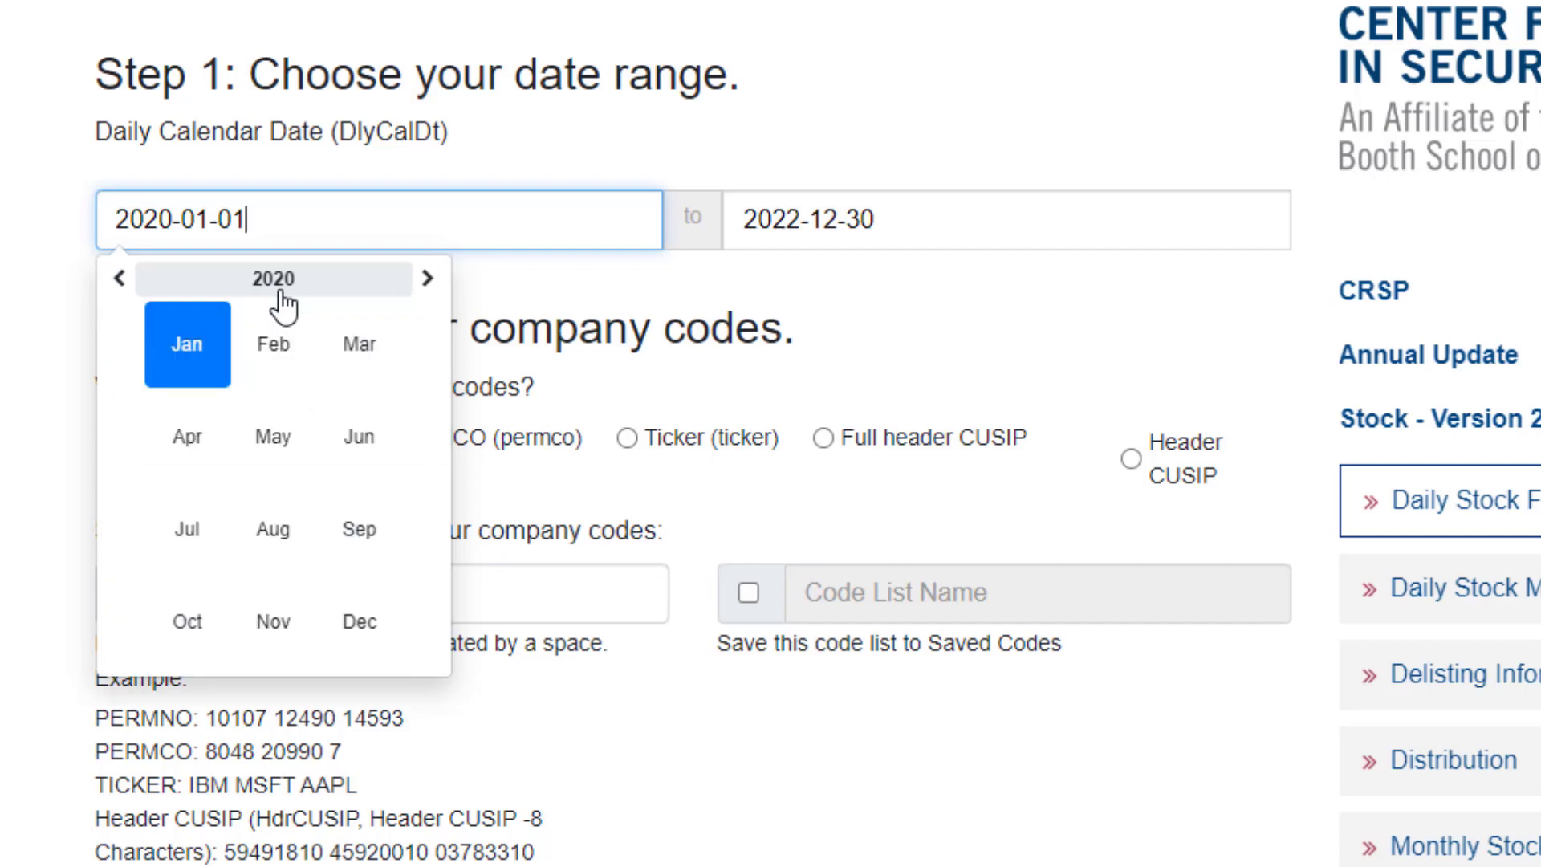
pyautogui.click(124, 286)
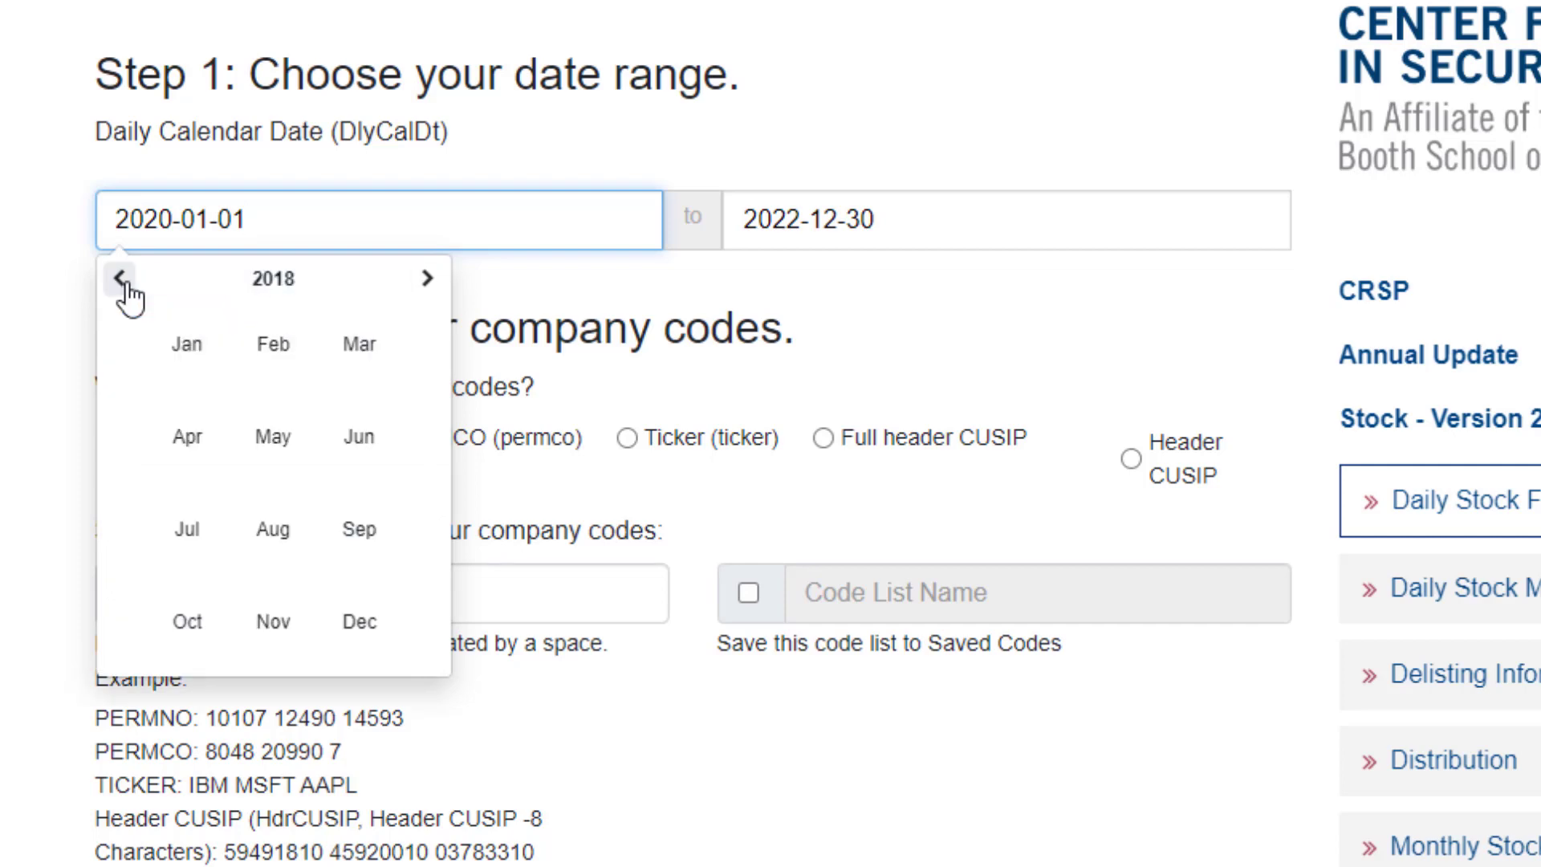
pyautogui.click(122, 280)
pyautogui.click(122, 280)
pyautogui.click(122, 280)
pyautogui.click(122, 280)
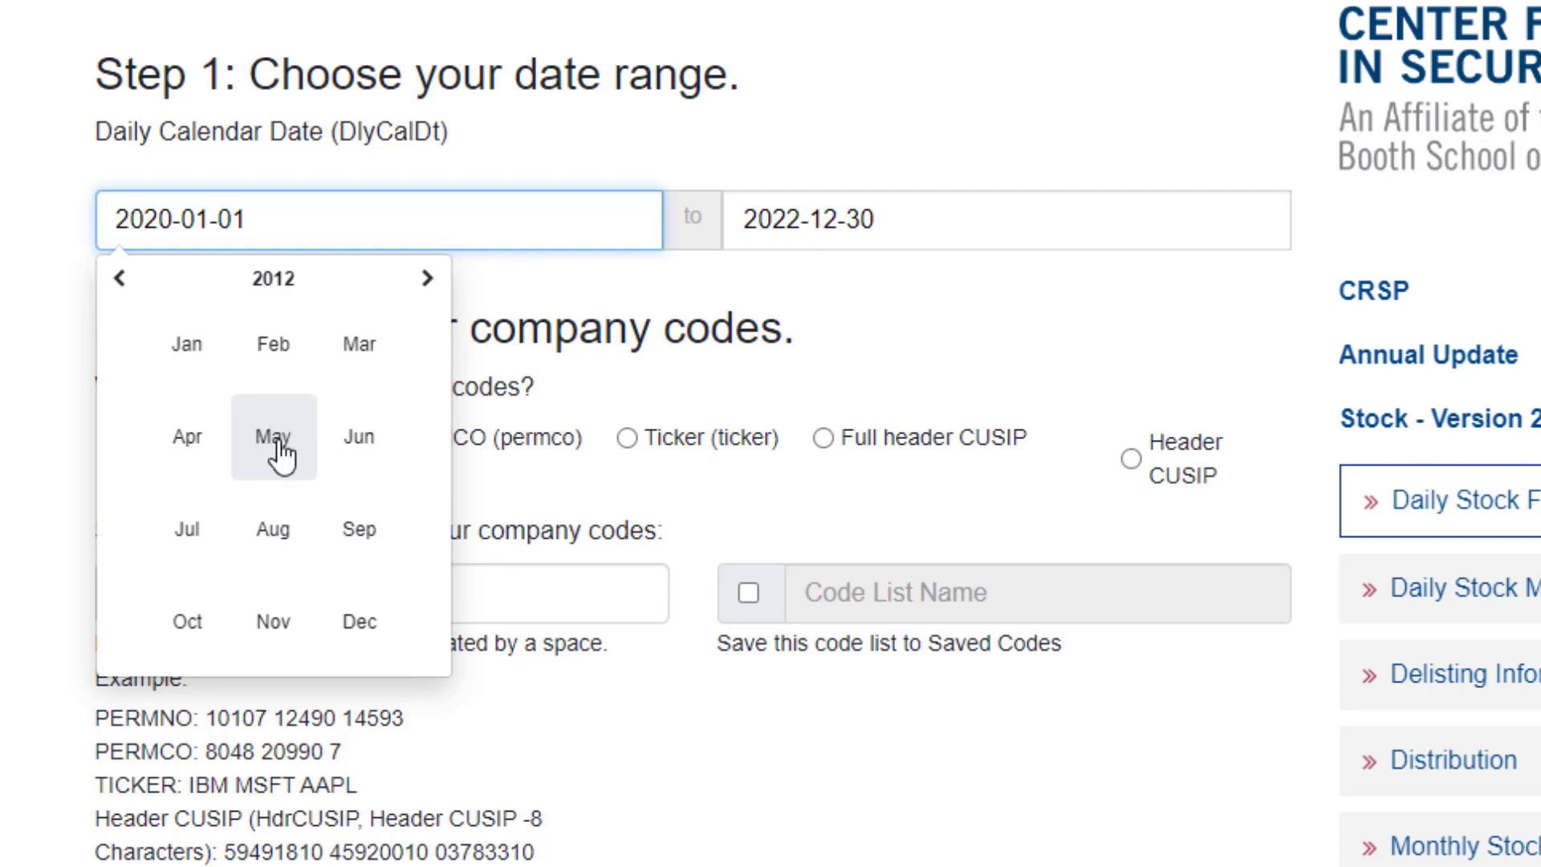
pyautogui.click(274, 439)
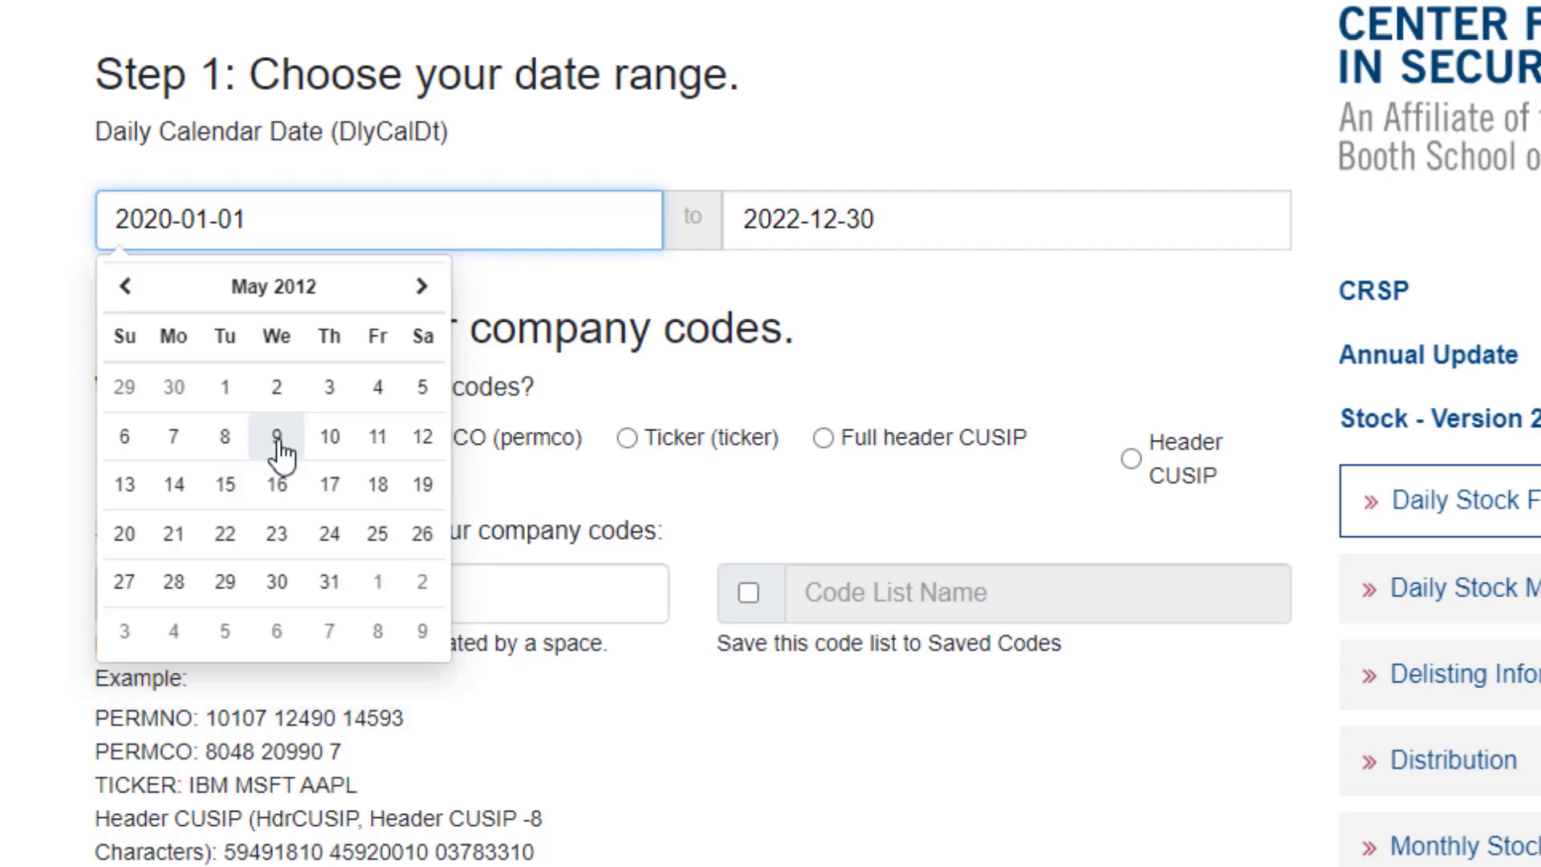
pyautogui.click(378, 484)
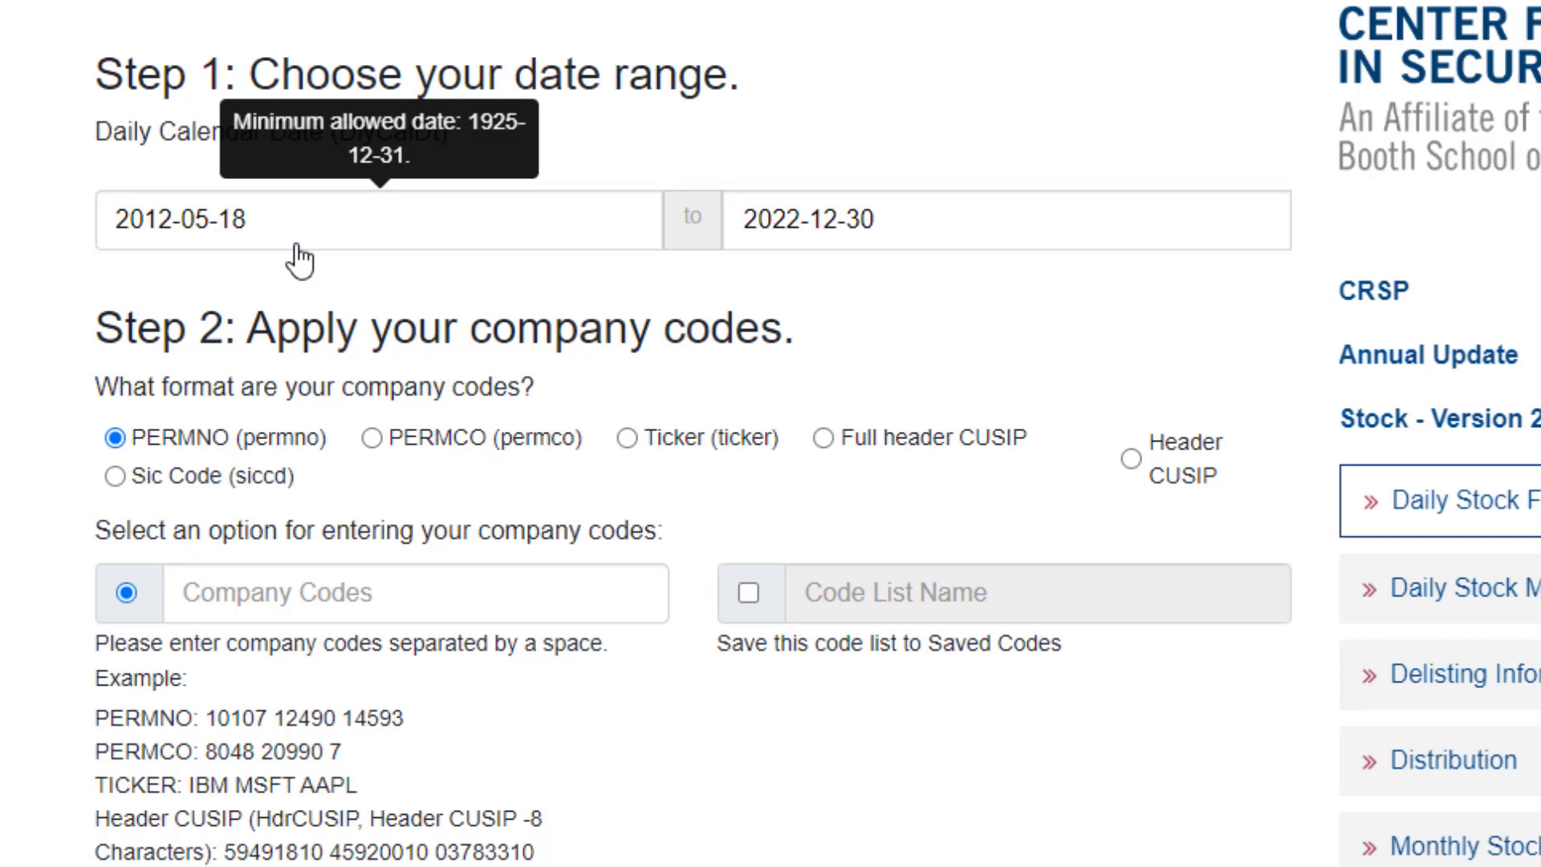
# Pick 2012-06-22 as the end date, stepping the calendar back to June 2012
pyautogui.click(842, 224)
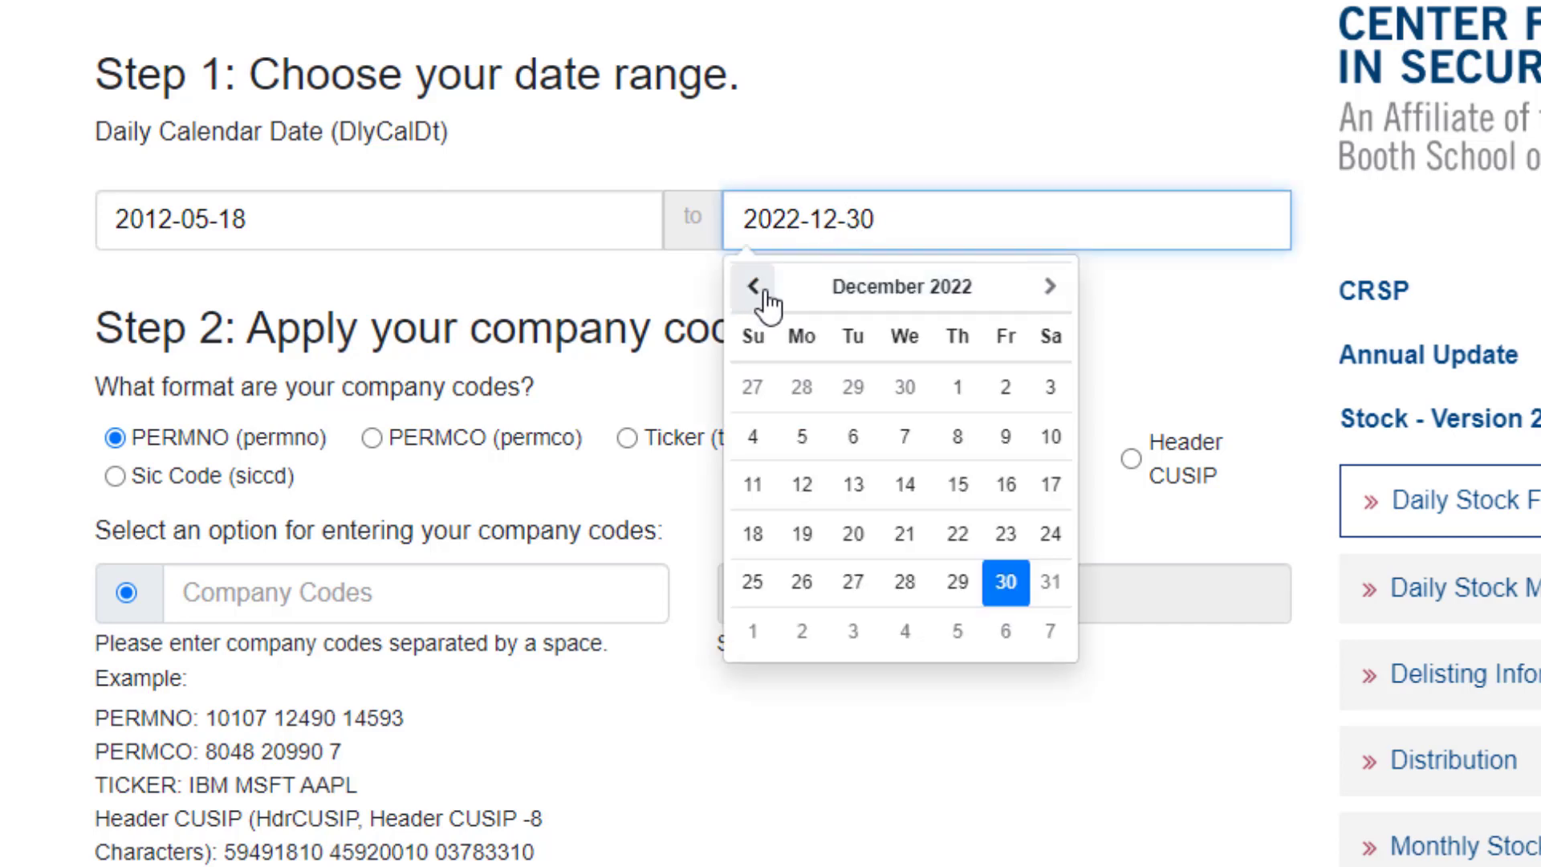
pyautogui.click(866, 292)
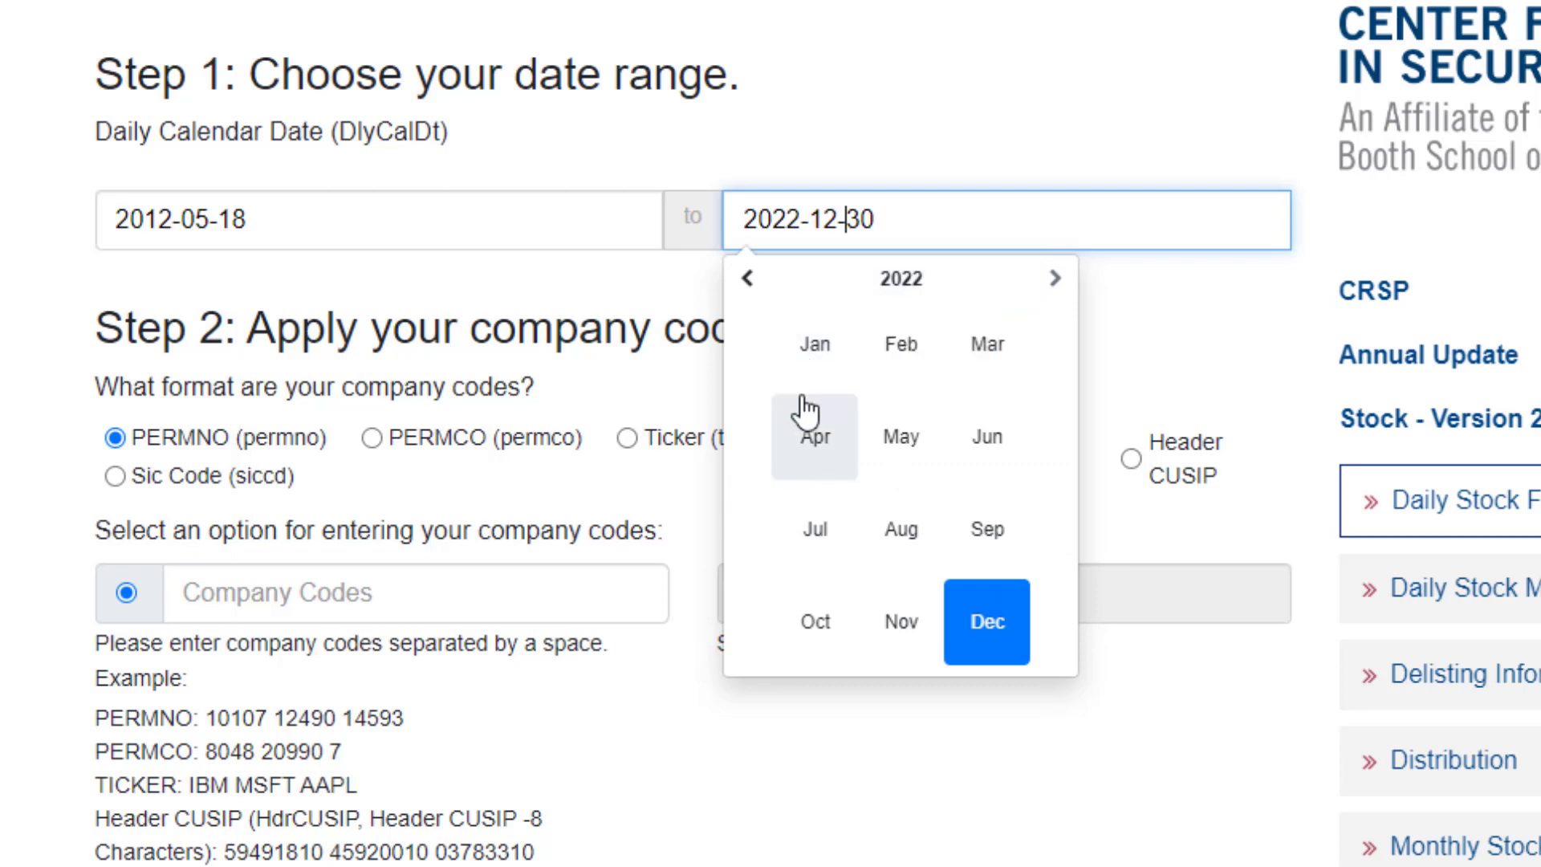
pyautogui.click(748, 279)
pyautogui.click(748, 278)
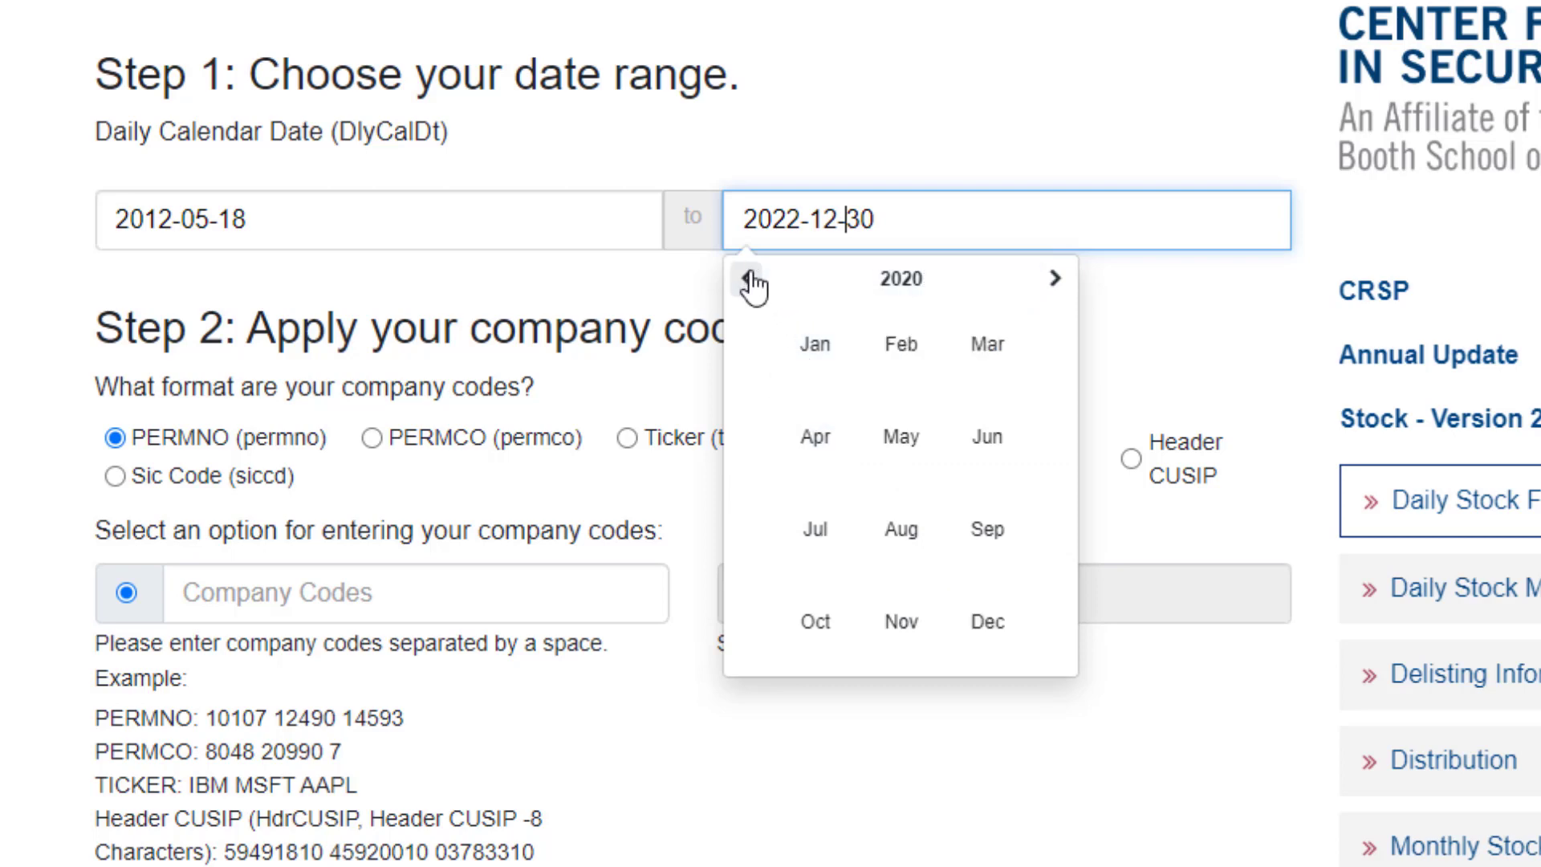
pyautogui.click(748, 278)
pyautogui.click(748, 278)
pyautogui.click(748, 279)
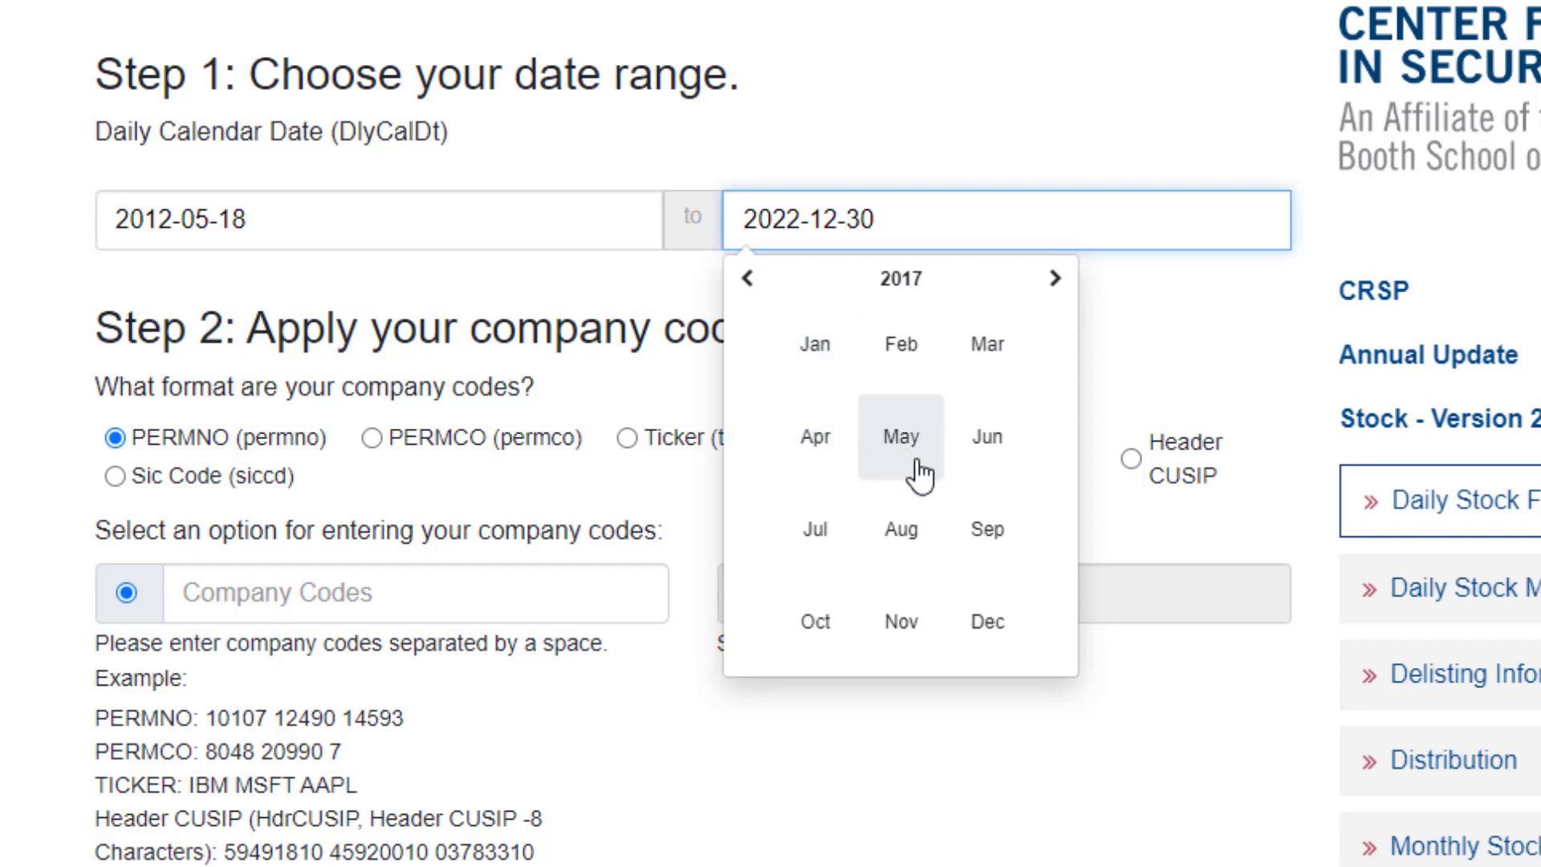
pyautogui.click(746, 281)
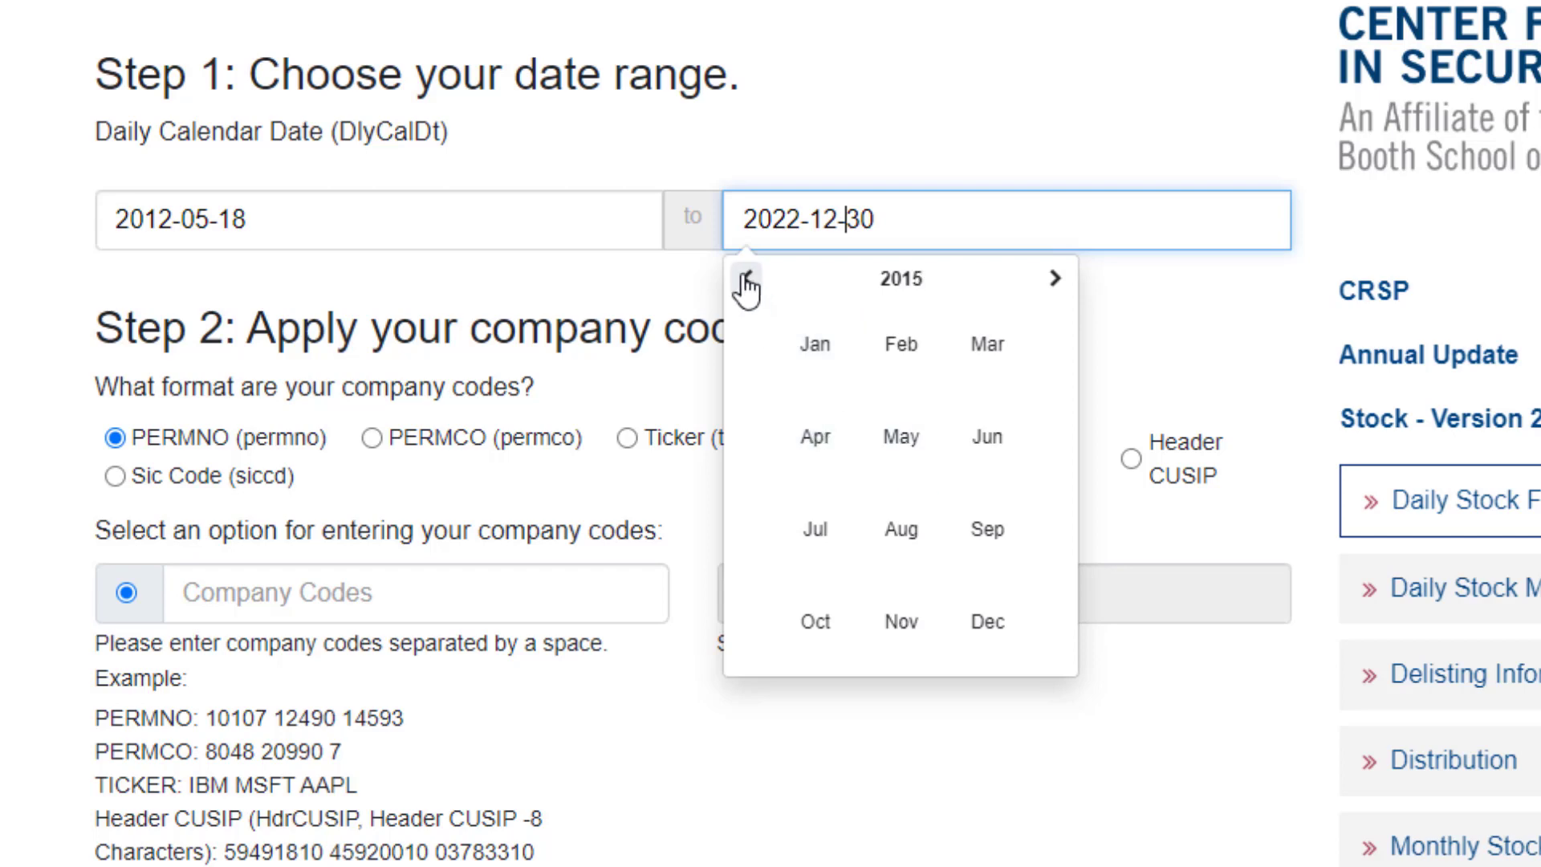
pyautogui.click(747, 281)
pyautogui.click(746, 281)
pyautogui.click(747, 281)
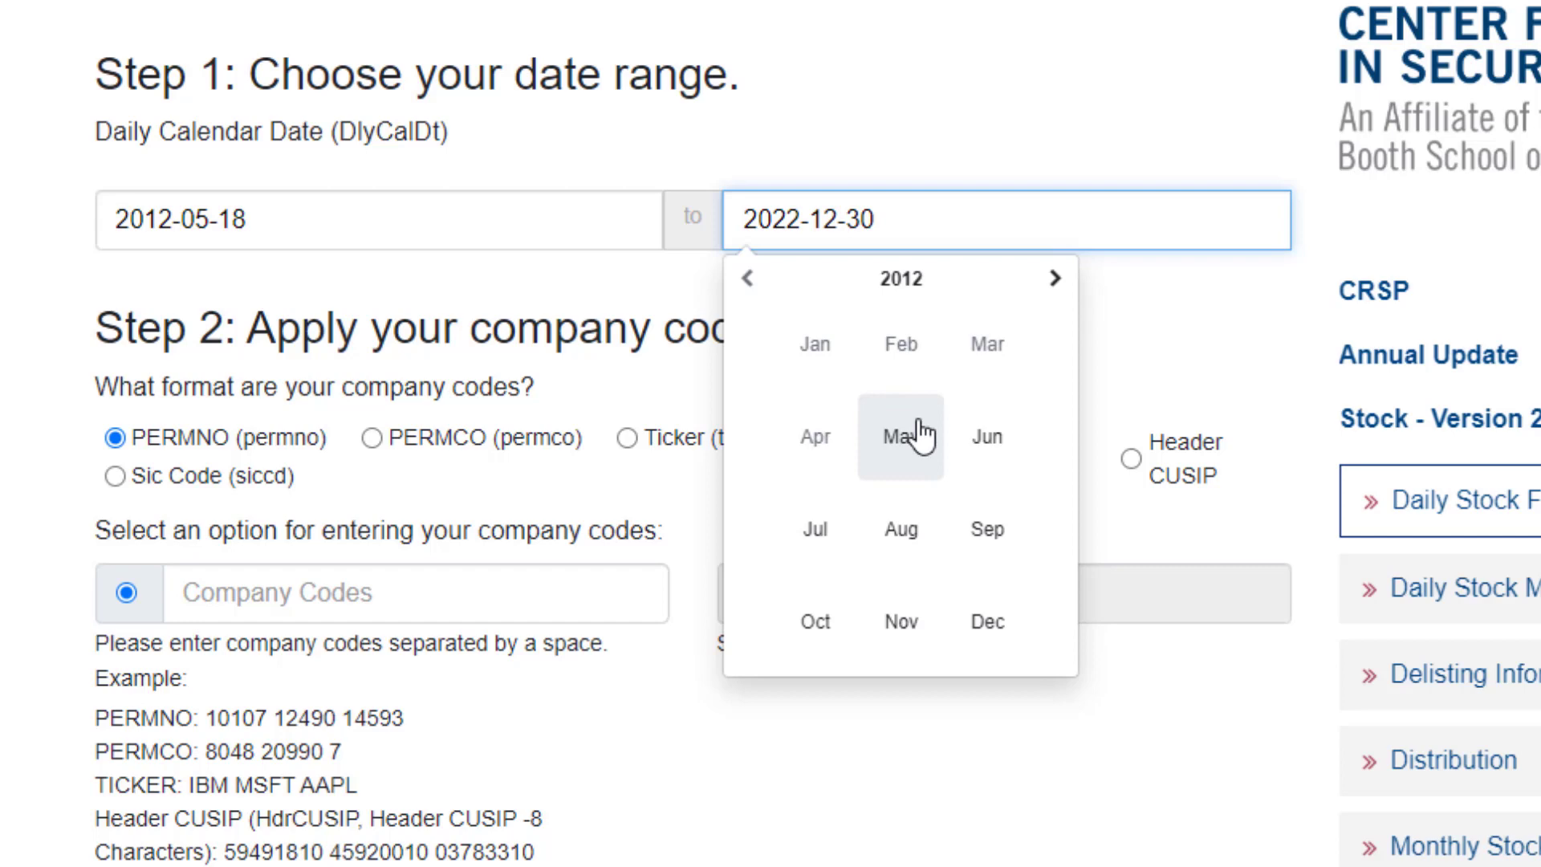
pyautogui.click(988, 456)
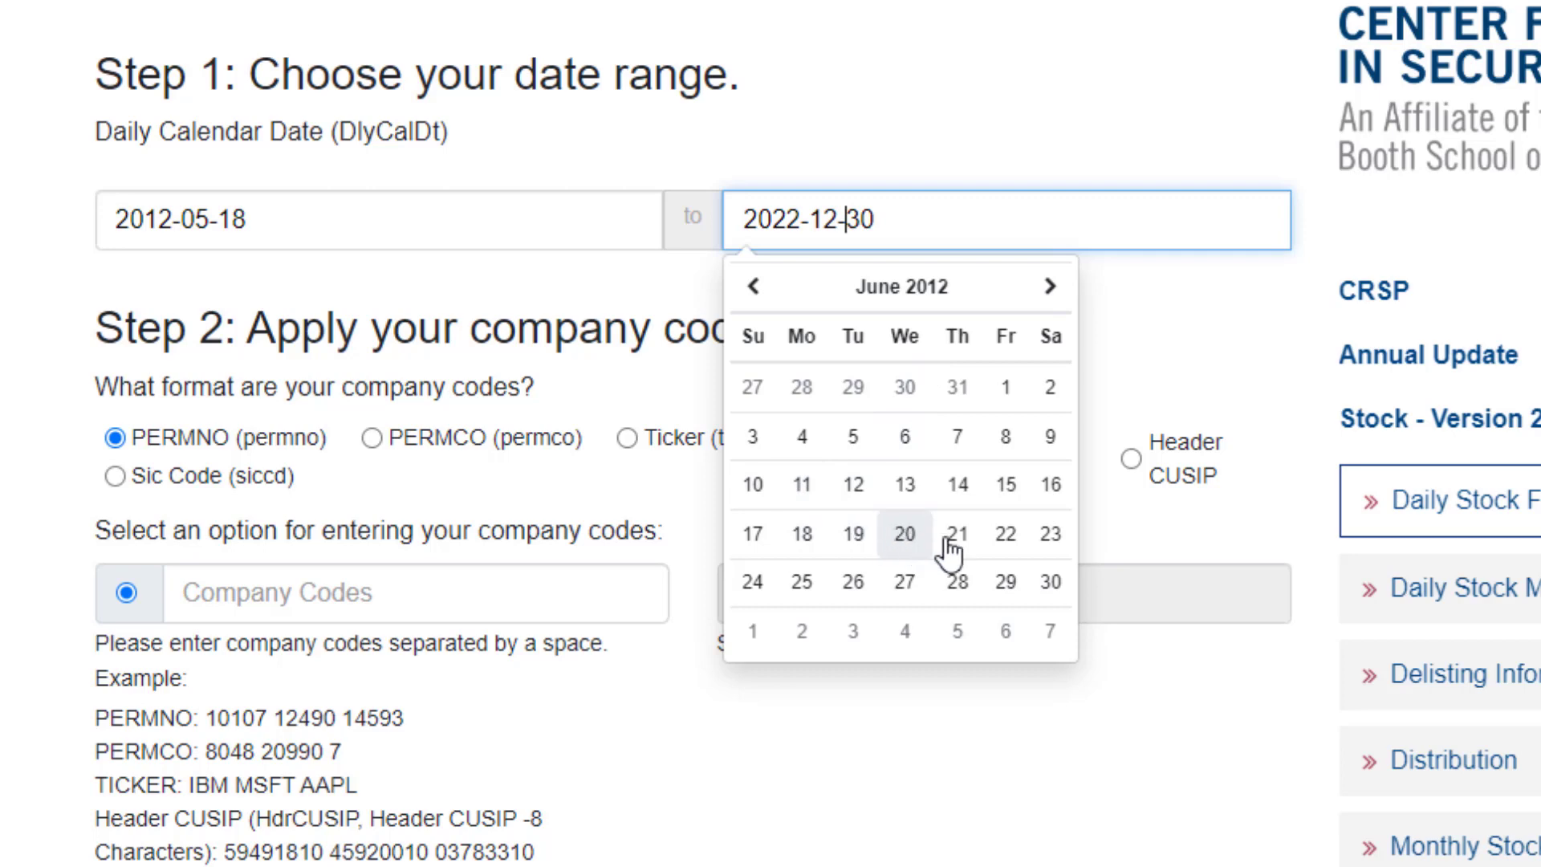
pyautogui.click(1005, 535)
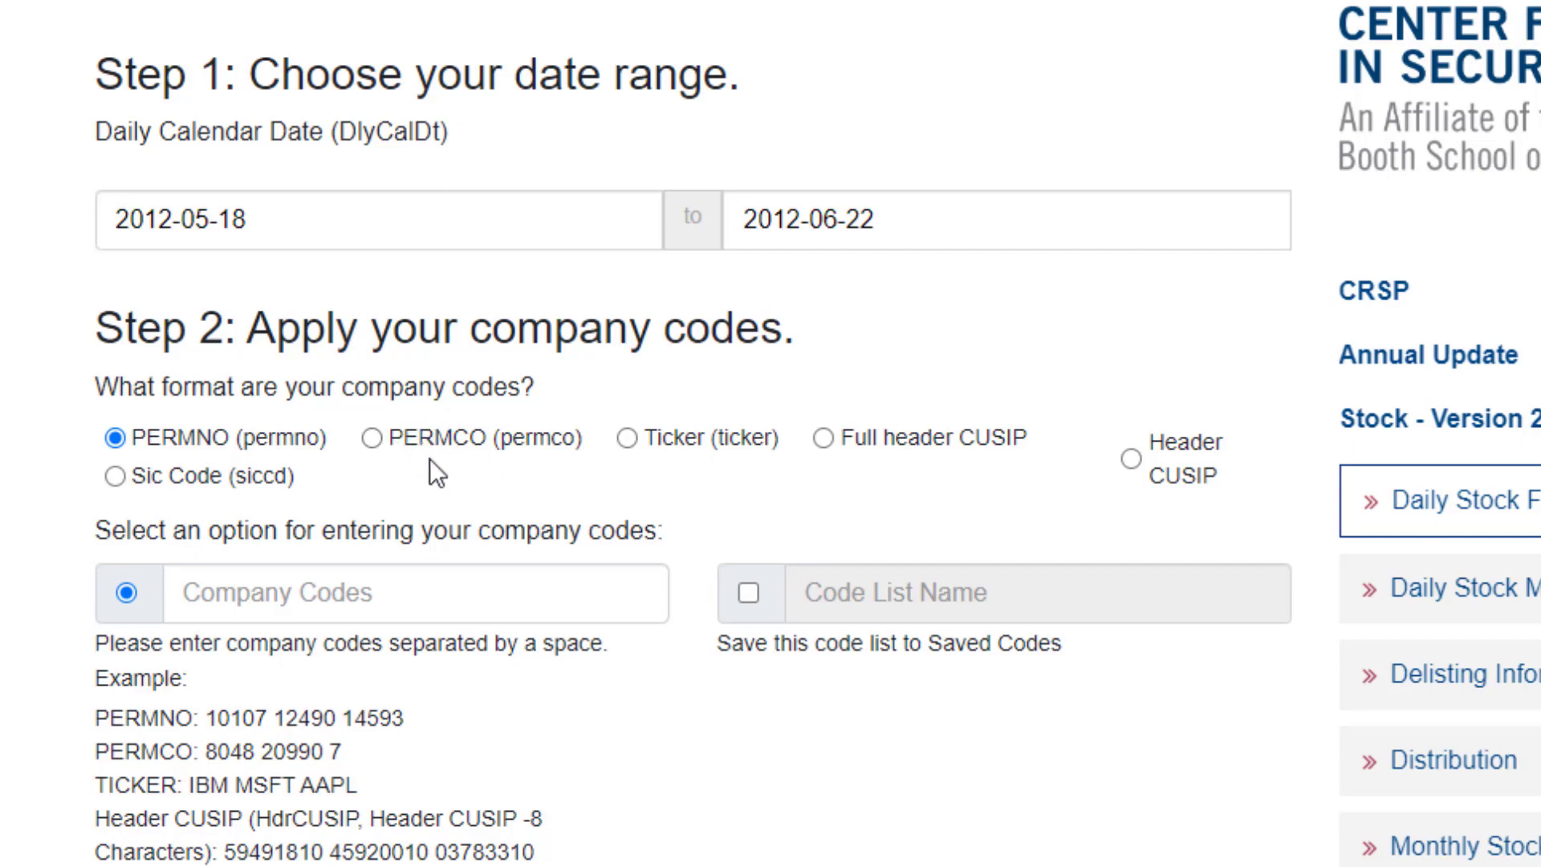
# Scroll down to Step 2's company code options
pyautogui.scroll(-5, 430, 459)
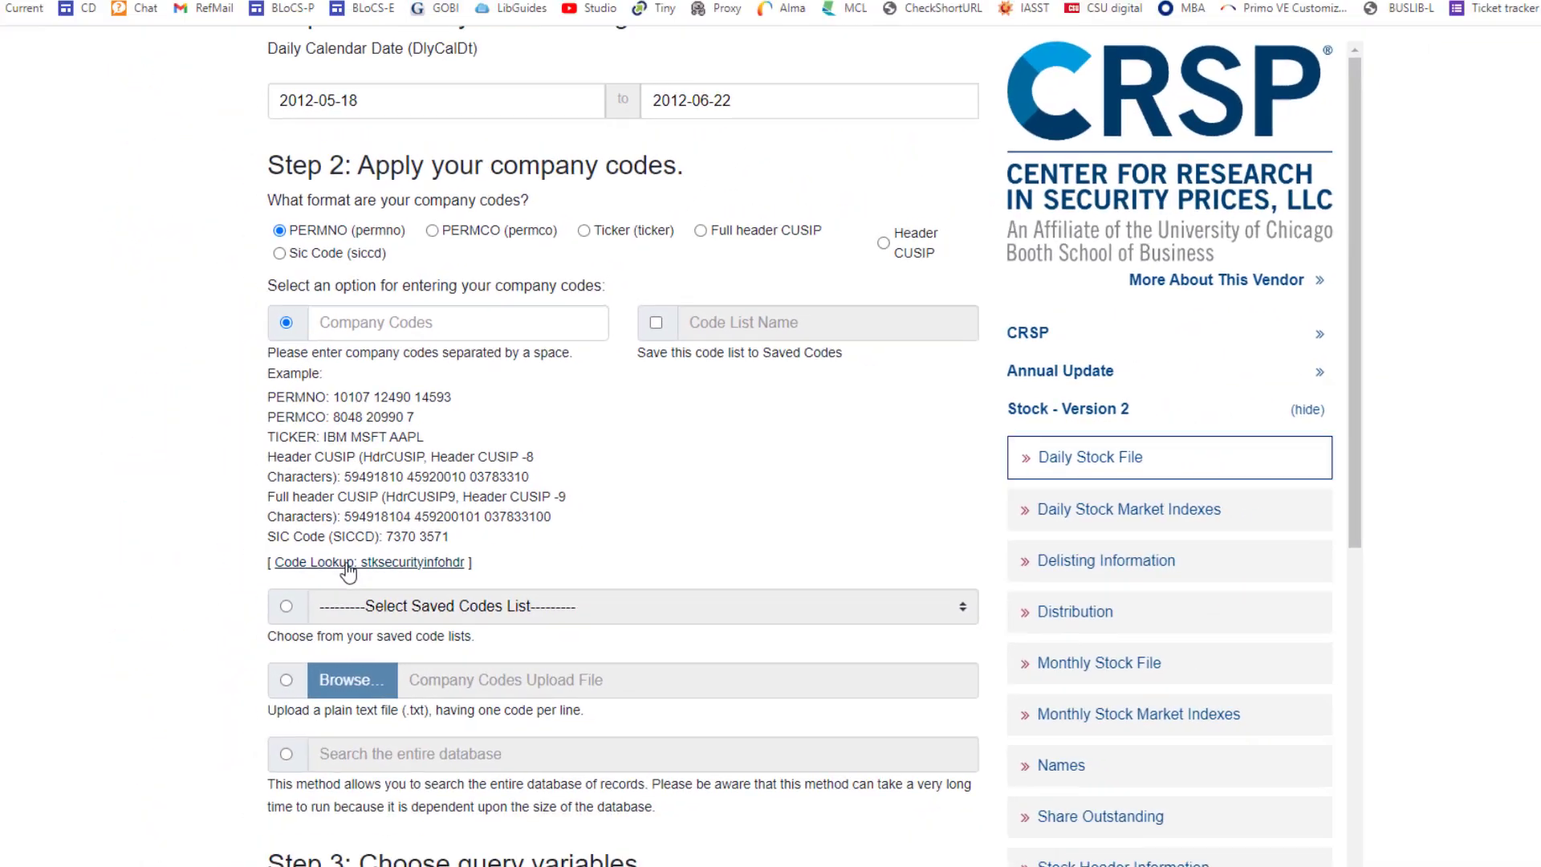
# Search the code lookup for companies named 'meta platforms'
pyautogui.click(373, 538)
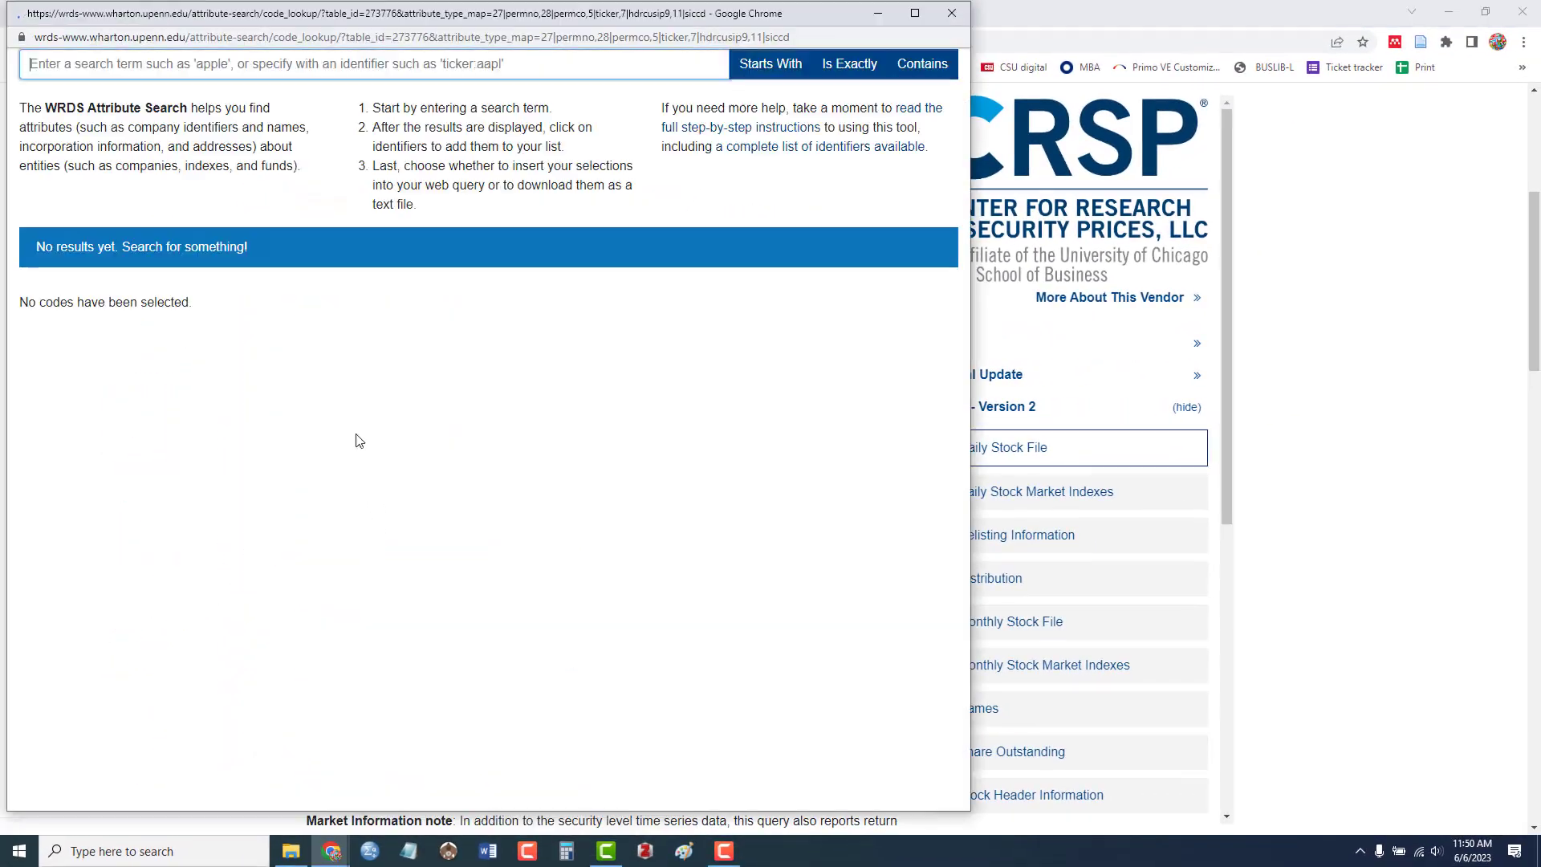
pyautogui.click(155, 68)
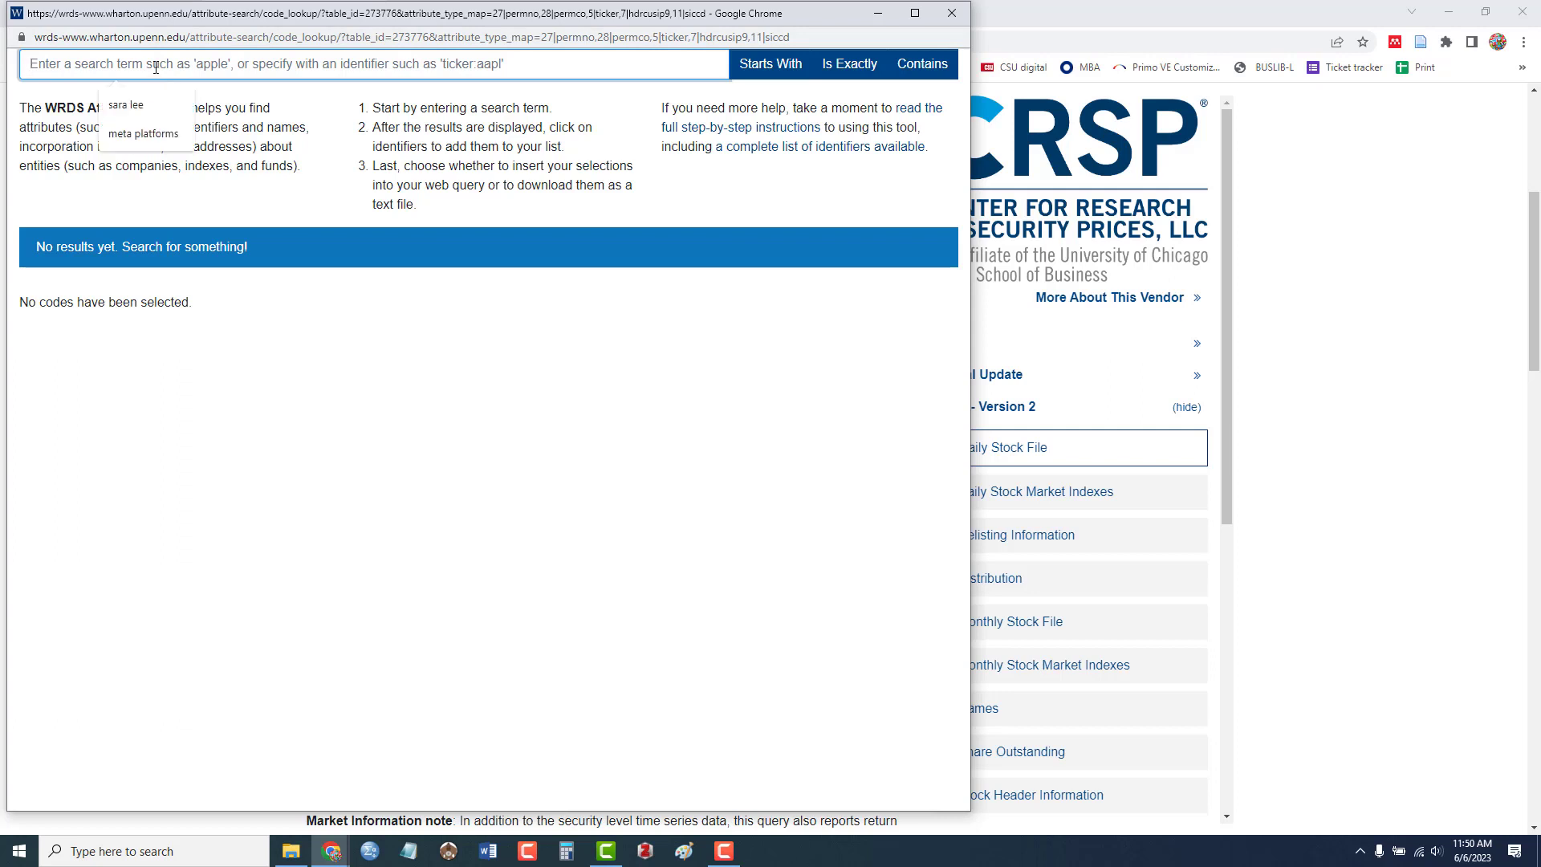
pyautogui.write('meta')
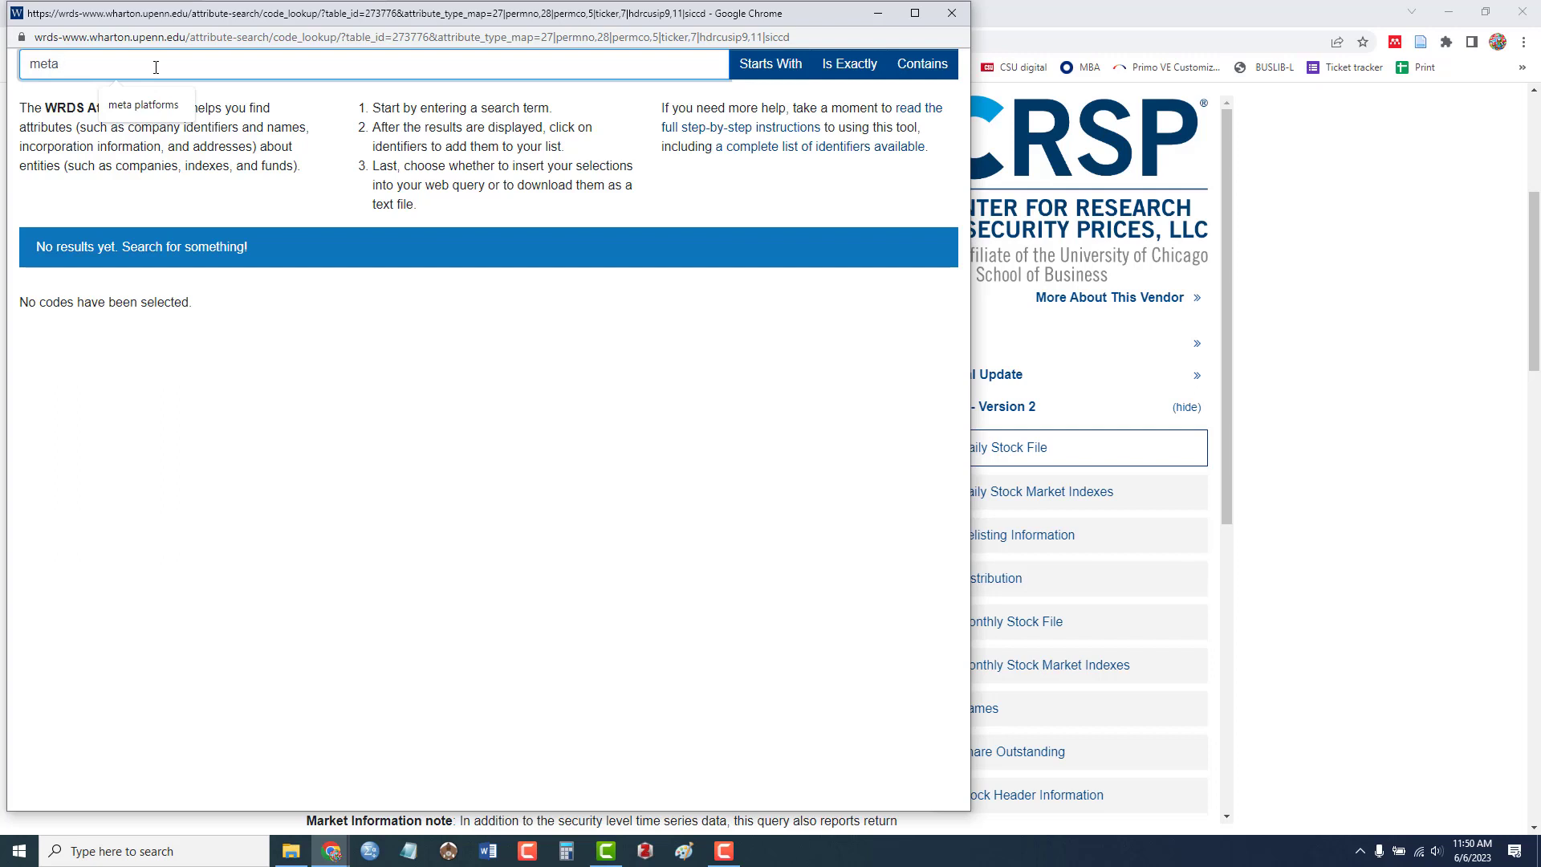
pyautogui.write(' platforms')
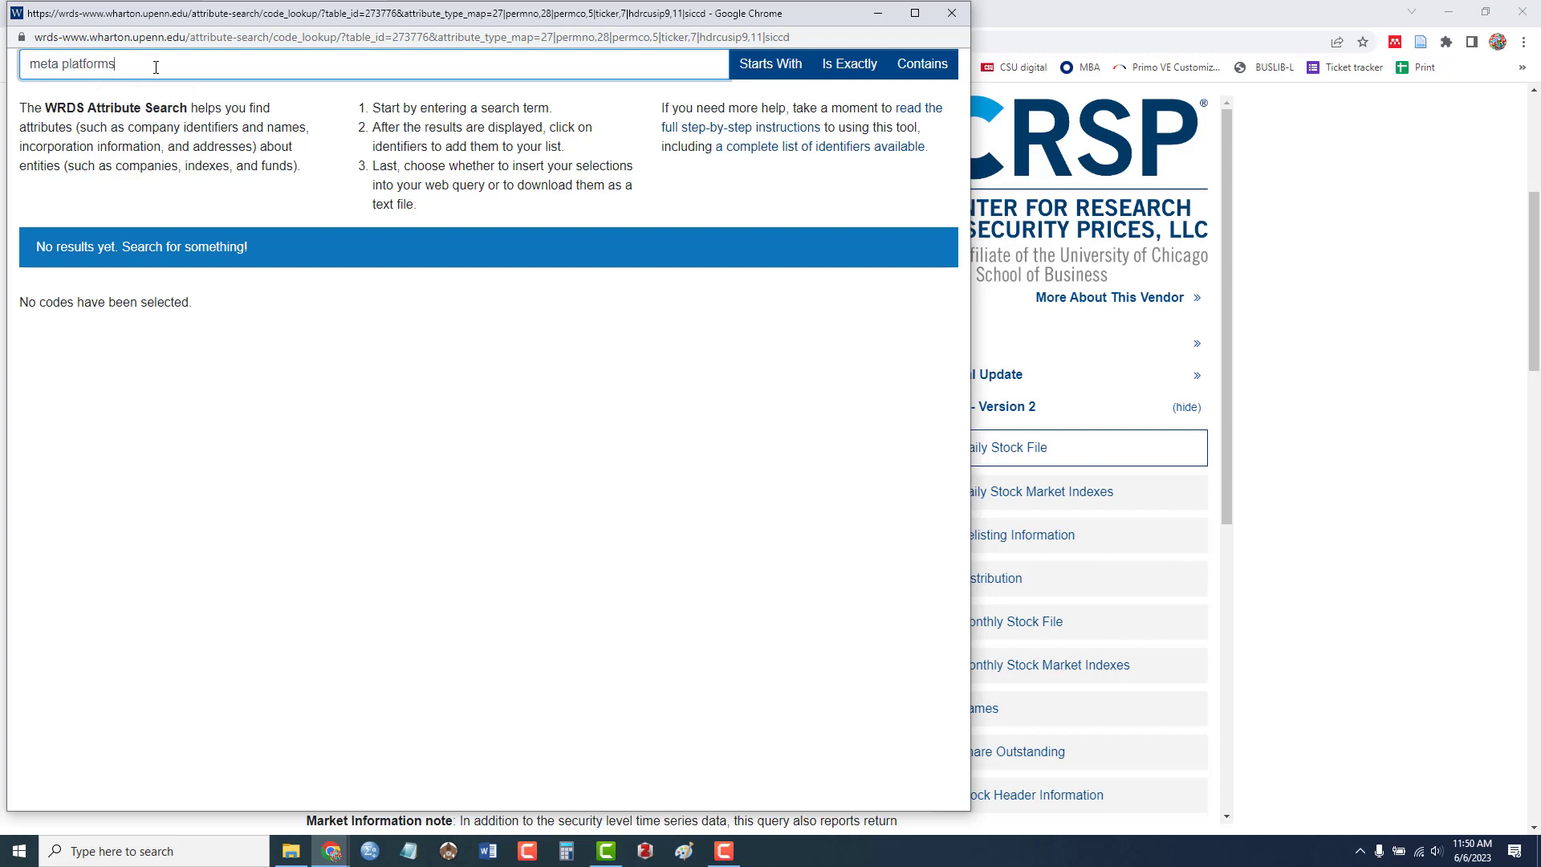
pyautogui.click(753, 64)
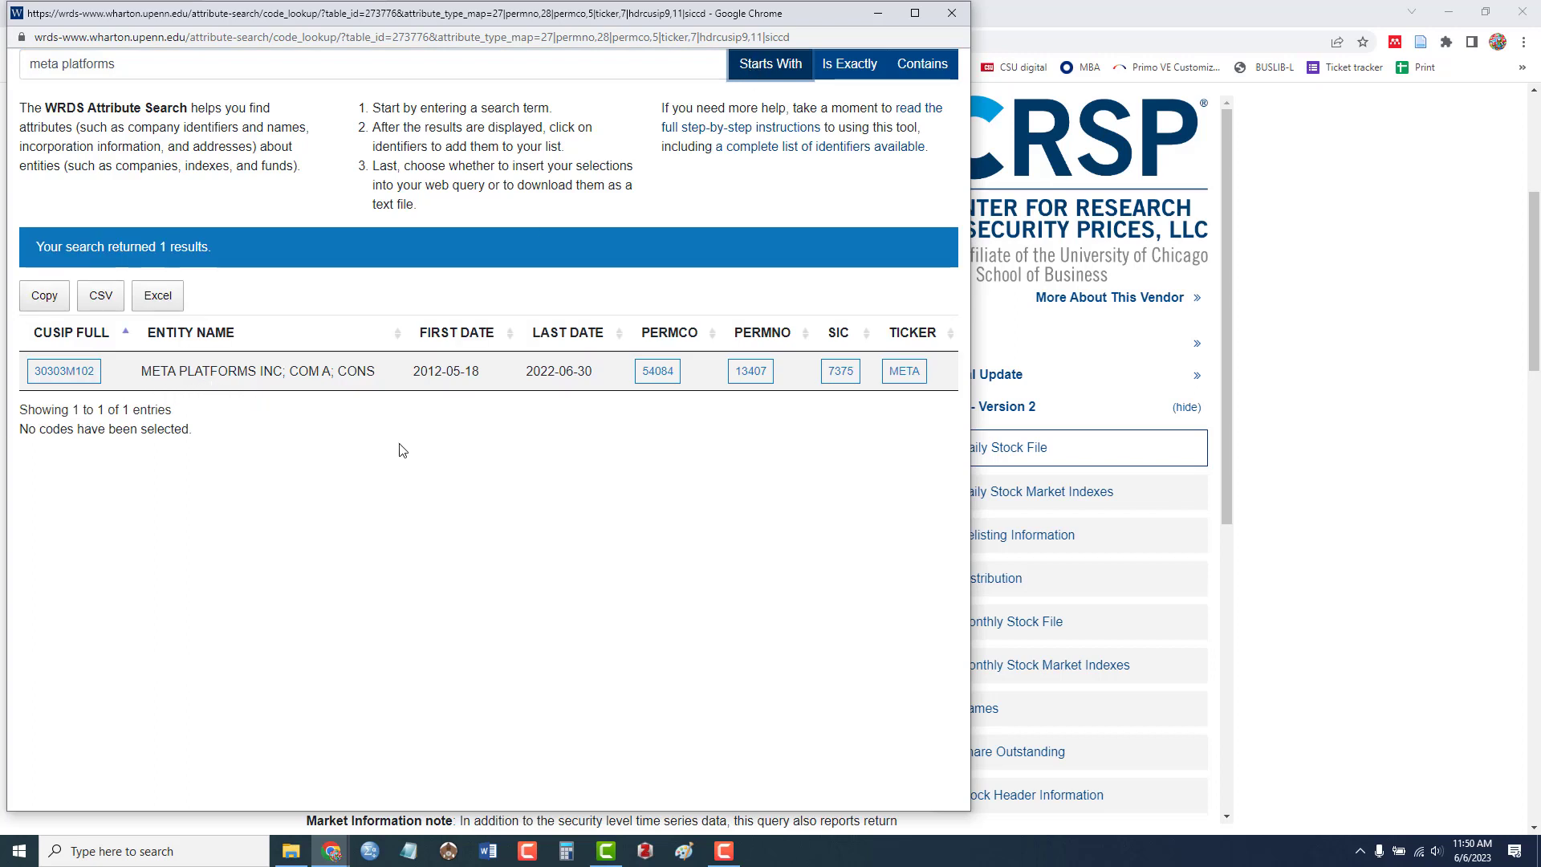
# Add PERMCO 54084 to the code list and send it into the query form
pyautogui.click(651, 380)
pyautogui.click(672, 370)
pyautogui.click(671, 375)
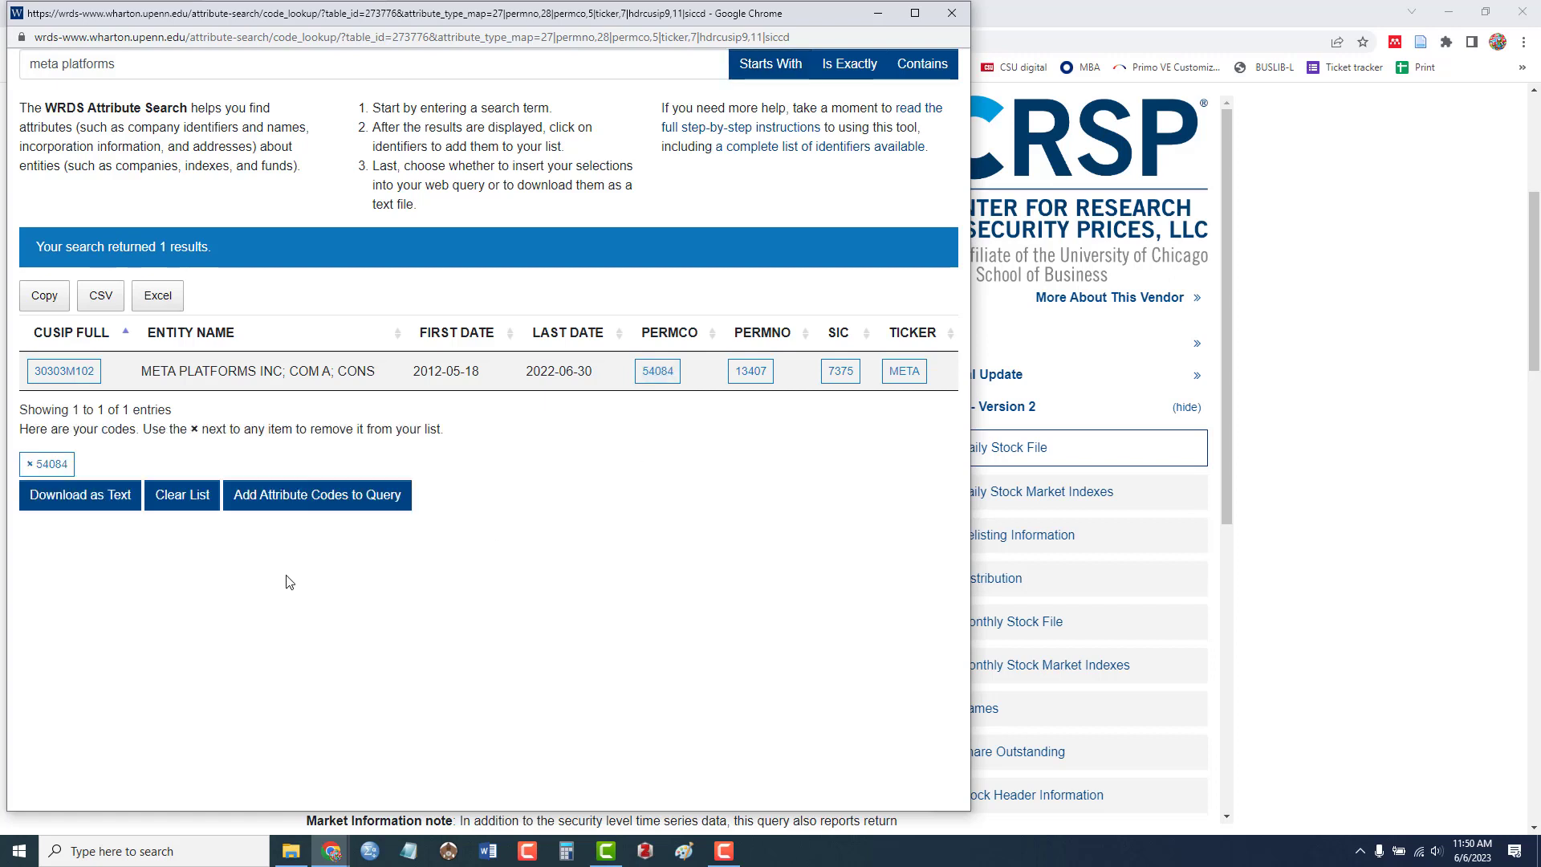
pyautogui.click(298, 496)
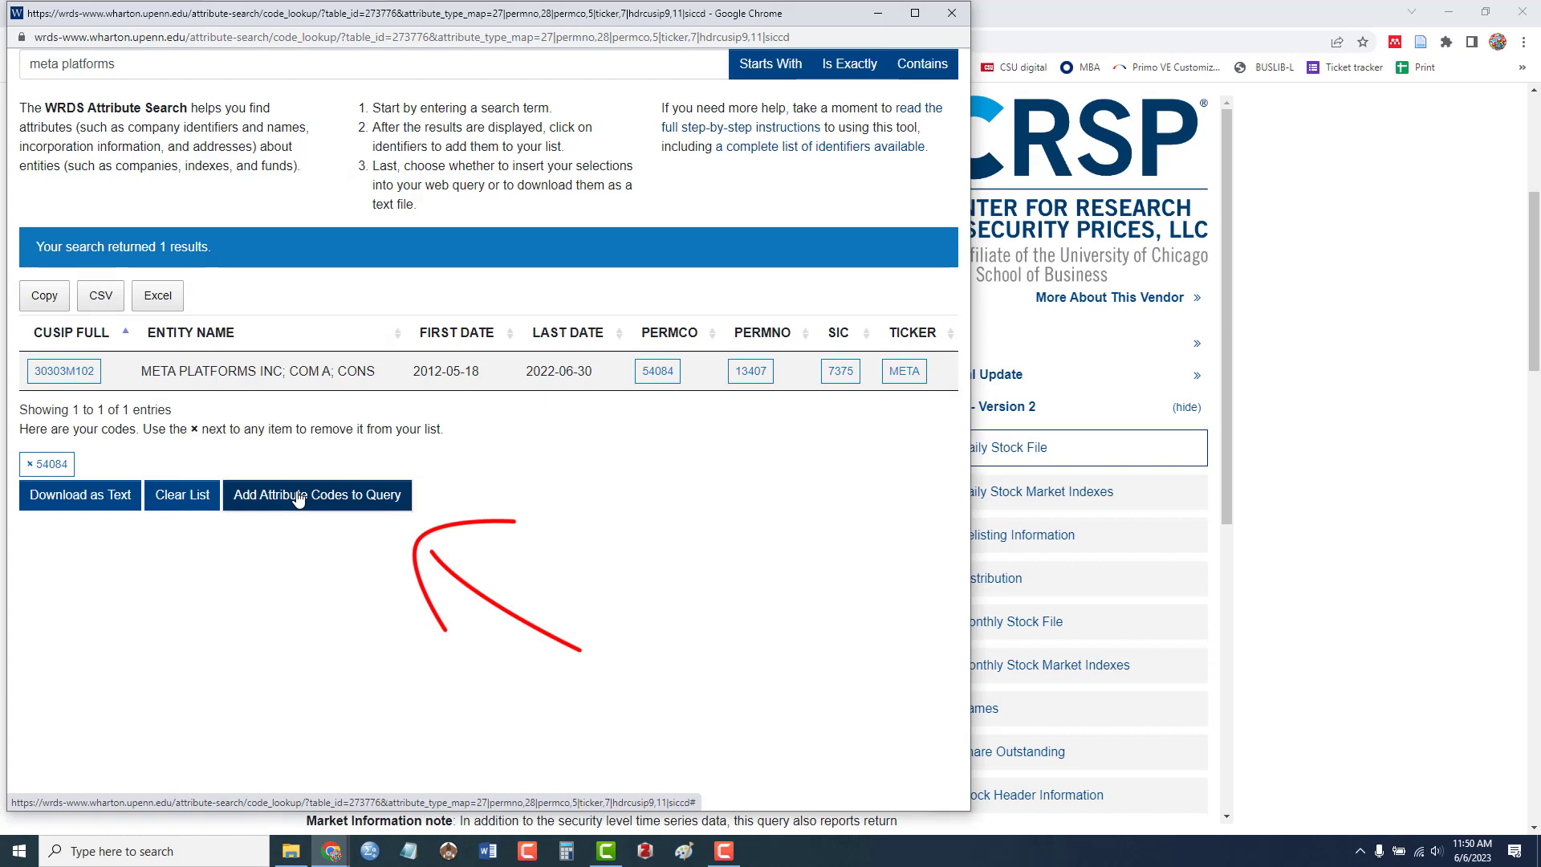
pyautogui.click(545, 161)
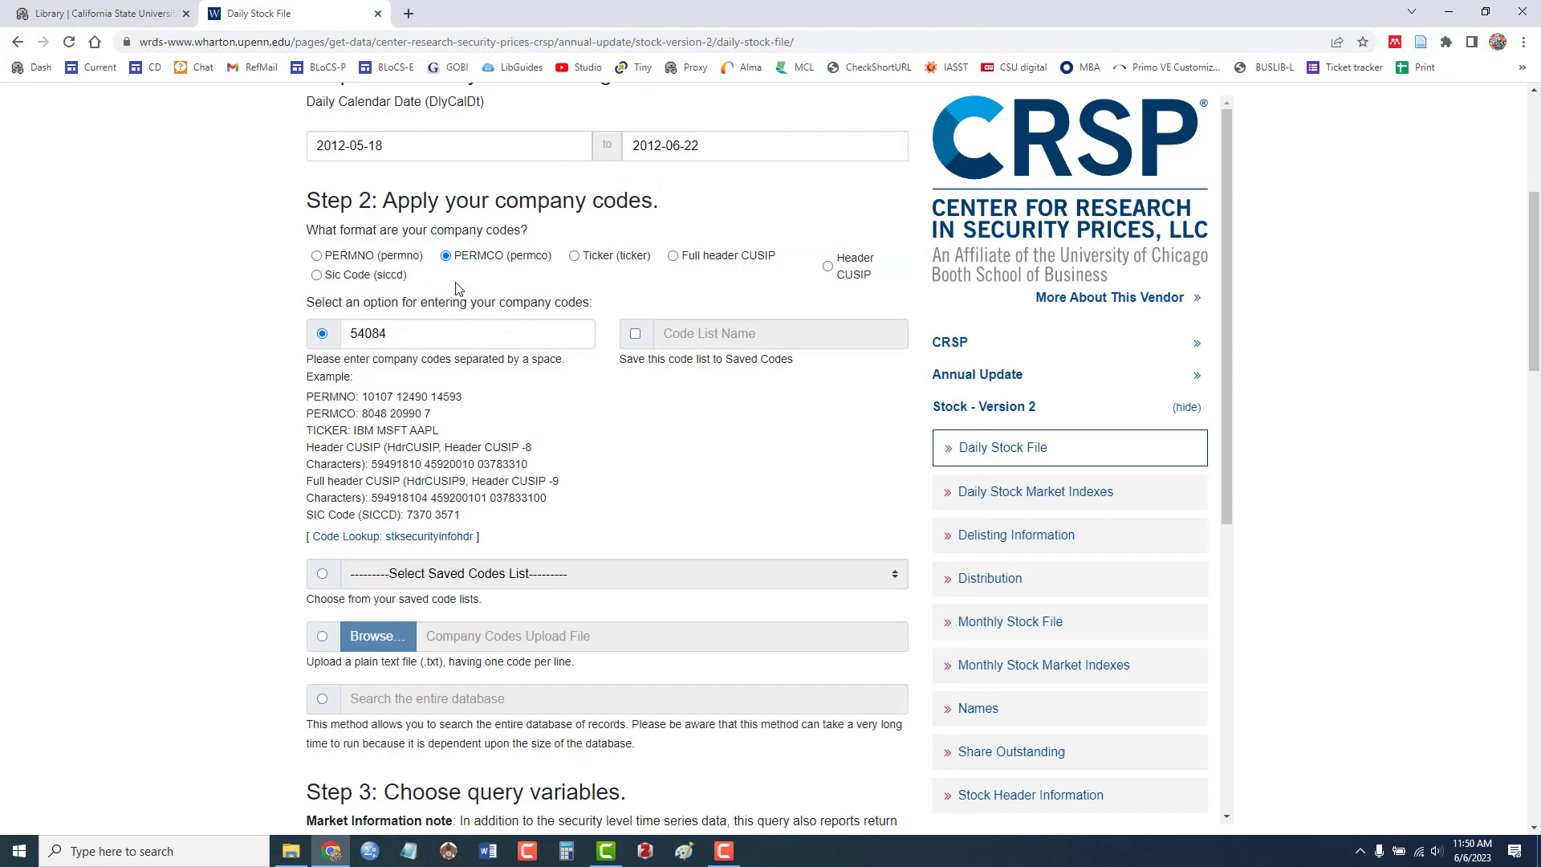
# Scroll down past Step 2 to the Step 3 variable selection tabs
pyautogui.scroll(-5, 446, 353)
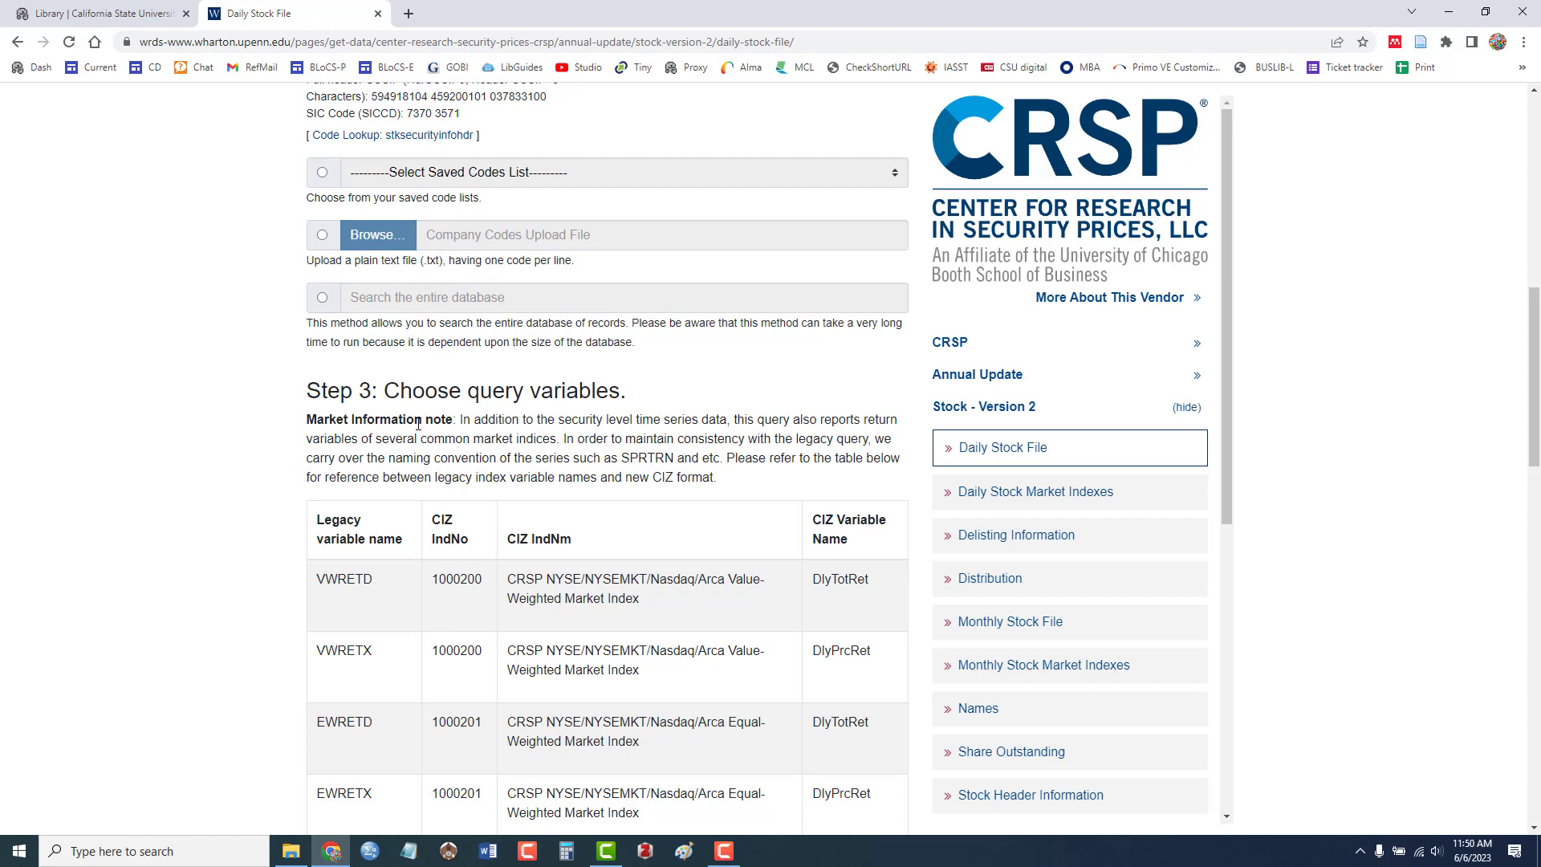
pyautogui.scroll(-7, 418, 424)
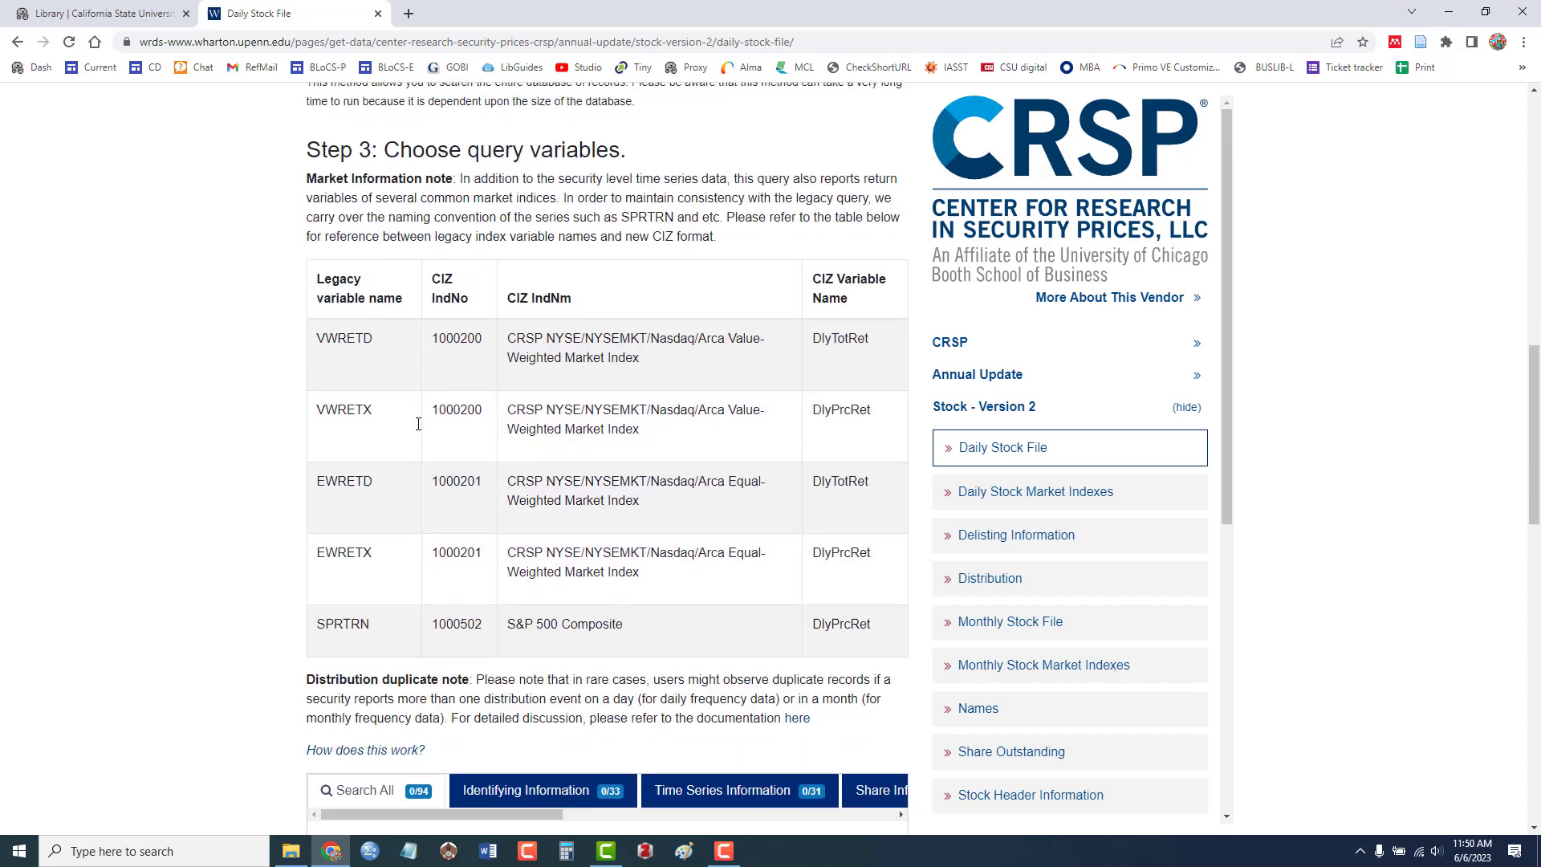
pyautogui.scroll(-1, 418, 430)
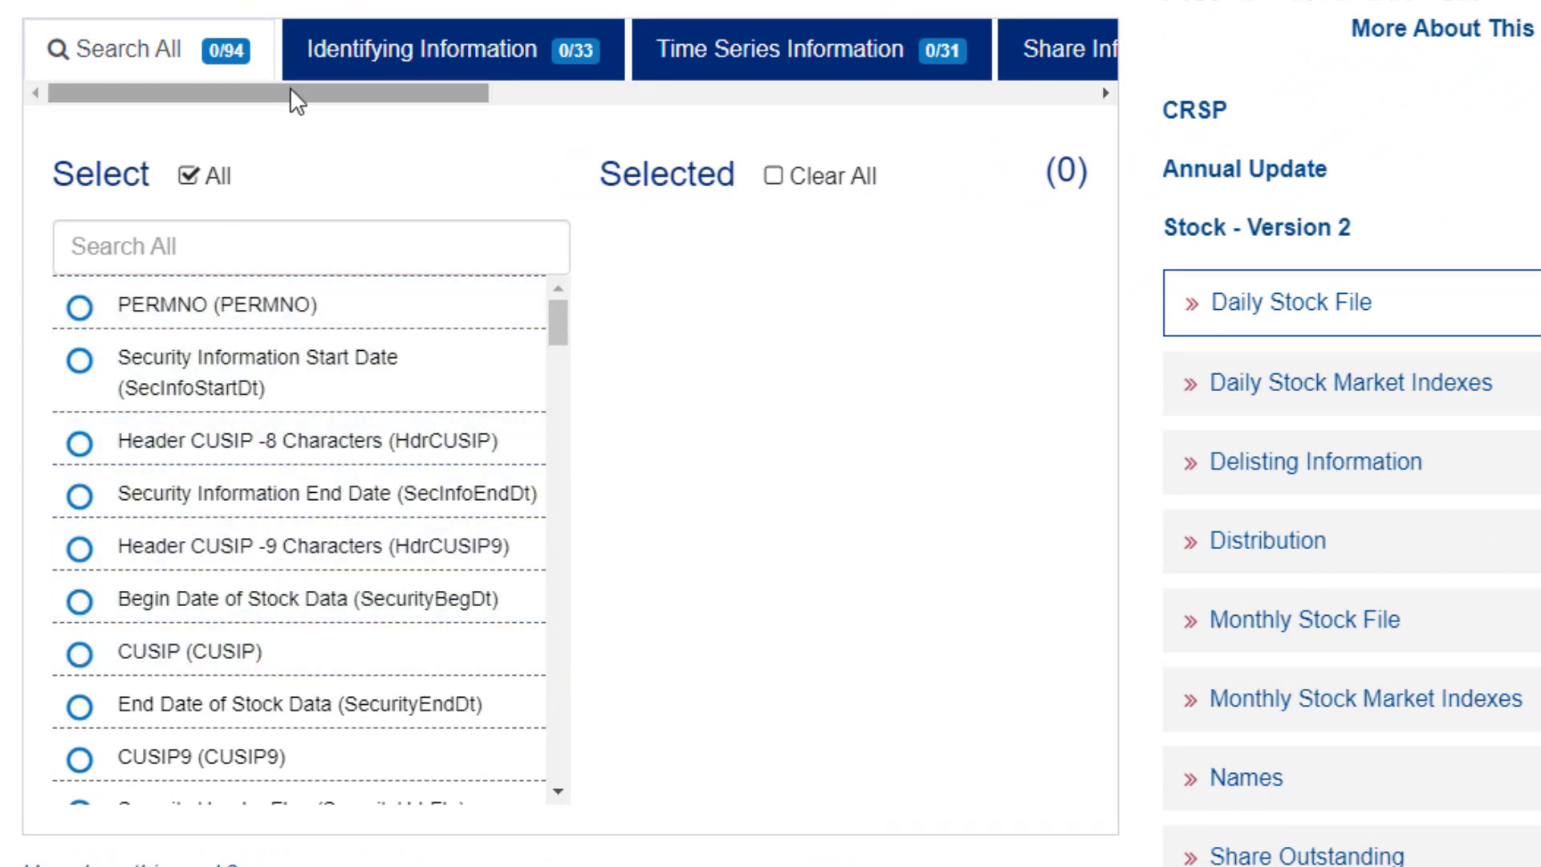
# Select Issuer Name (IssuerNm) from the Identifying Information variables
pyautogui.moveTo(291, 86); pyautogui.dragTo(340, 95)
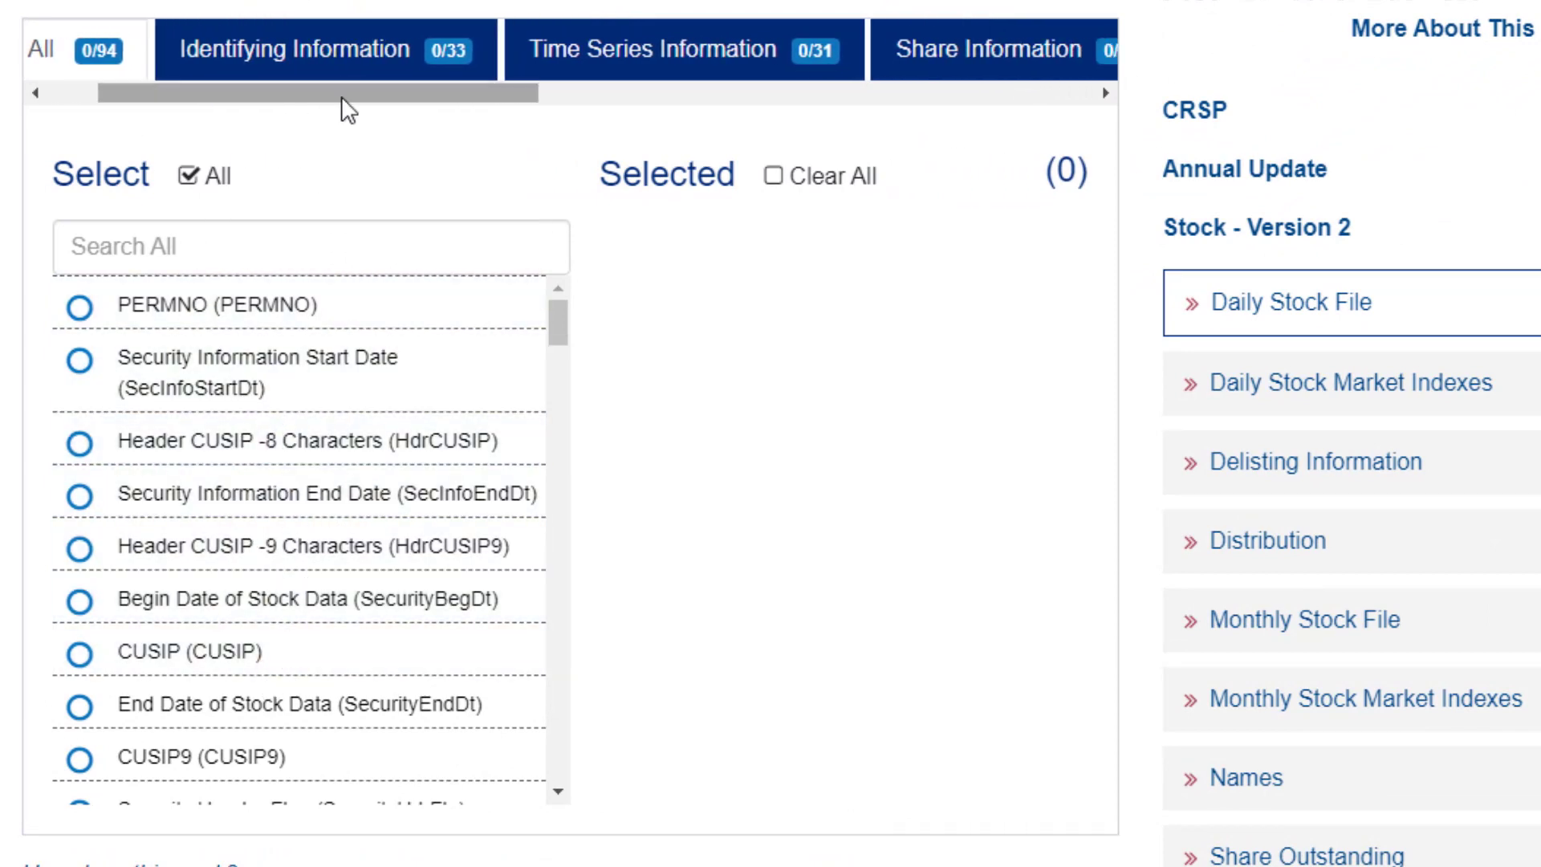
pyautogui.click(306, 54)
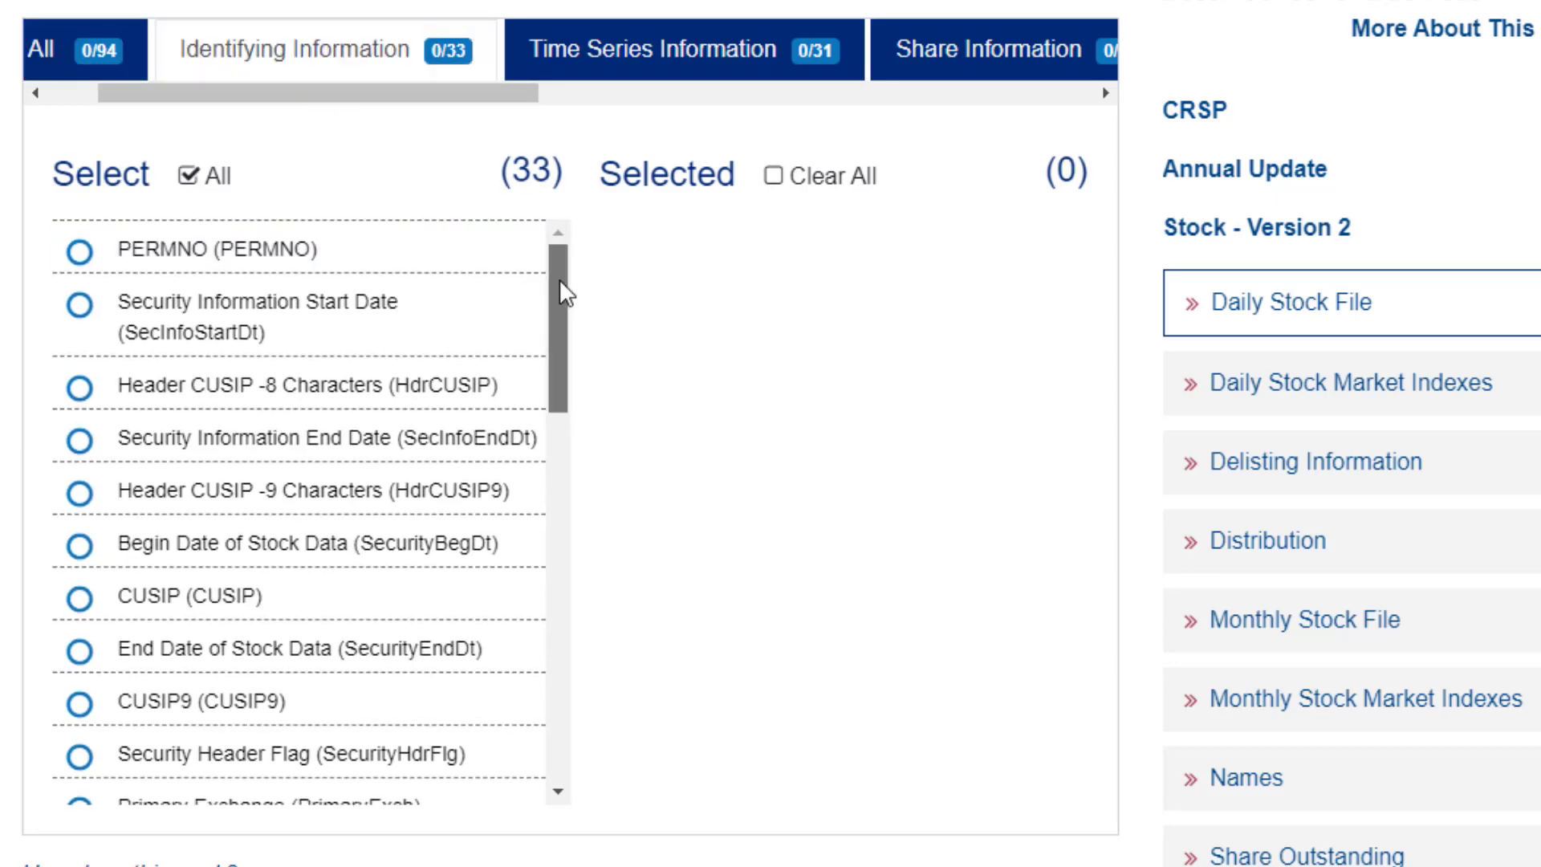
pyautogui.moveTo(559, 277); pyautogui.dragTo(599, 671)
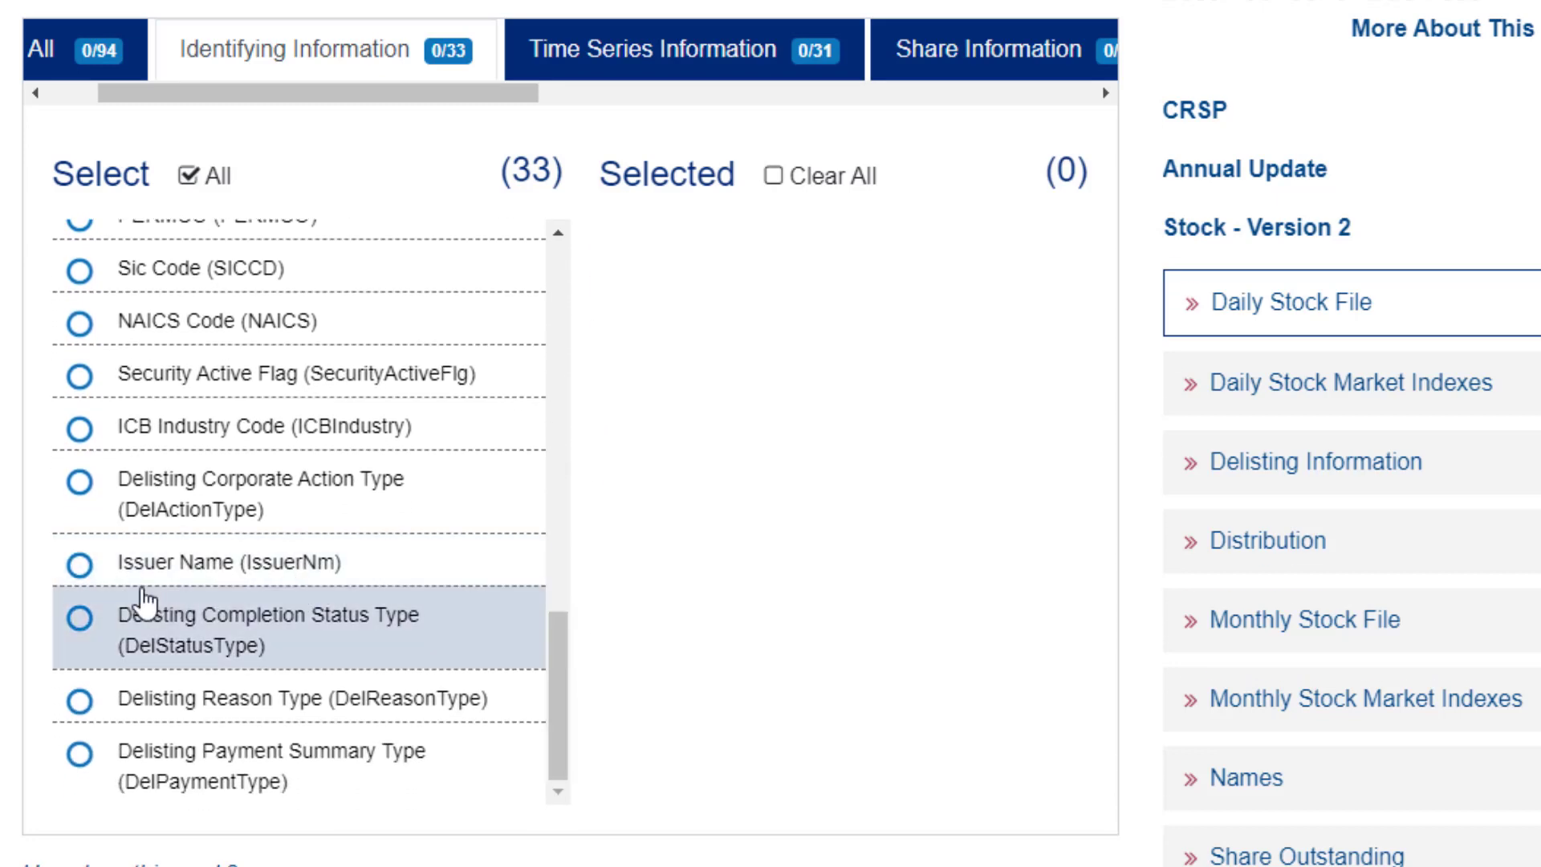
pyautogui.click(234, 565)
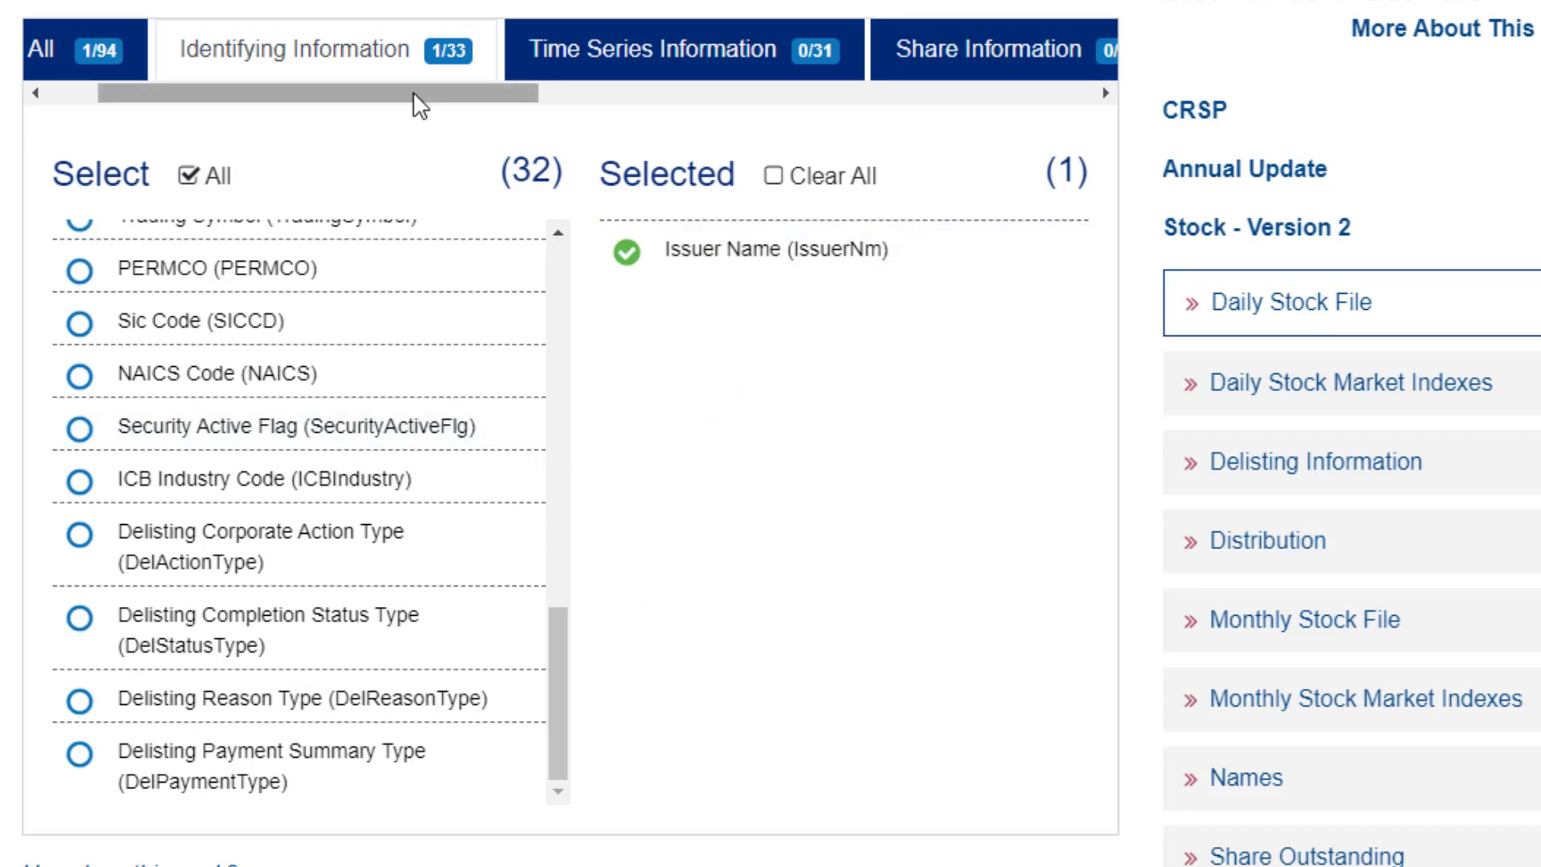
pyautogui.moveTo(413, 91); pyautogui.dragTo(503, 95)
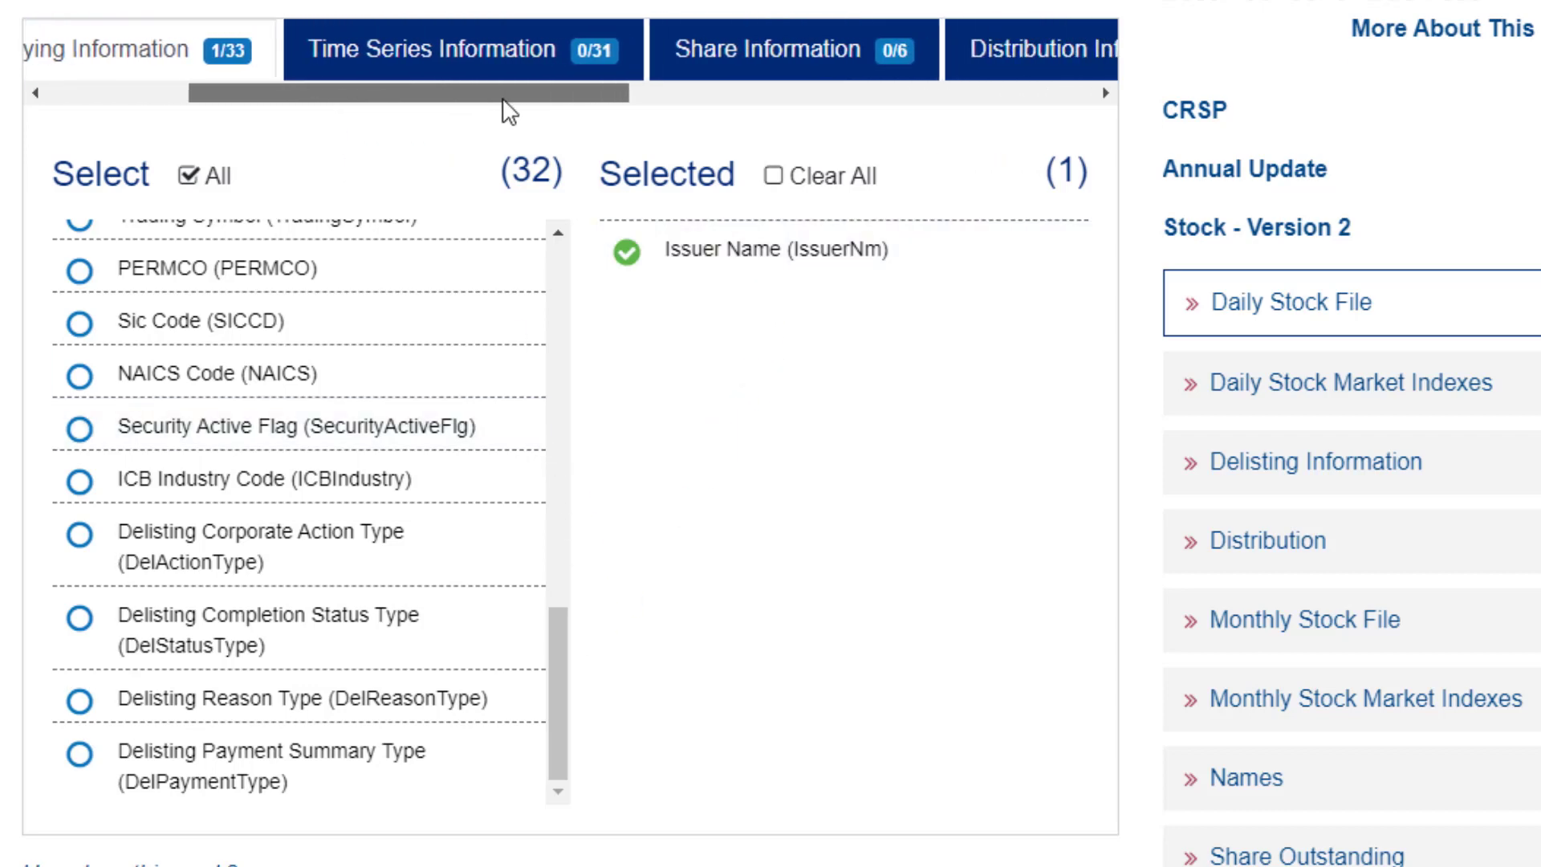
# Select Daily Volume (DlyVol) and Daily Close (DlyClose) from the Time Series Information variables
pyautogui.click(418, 59)
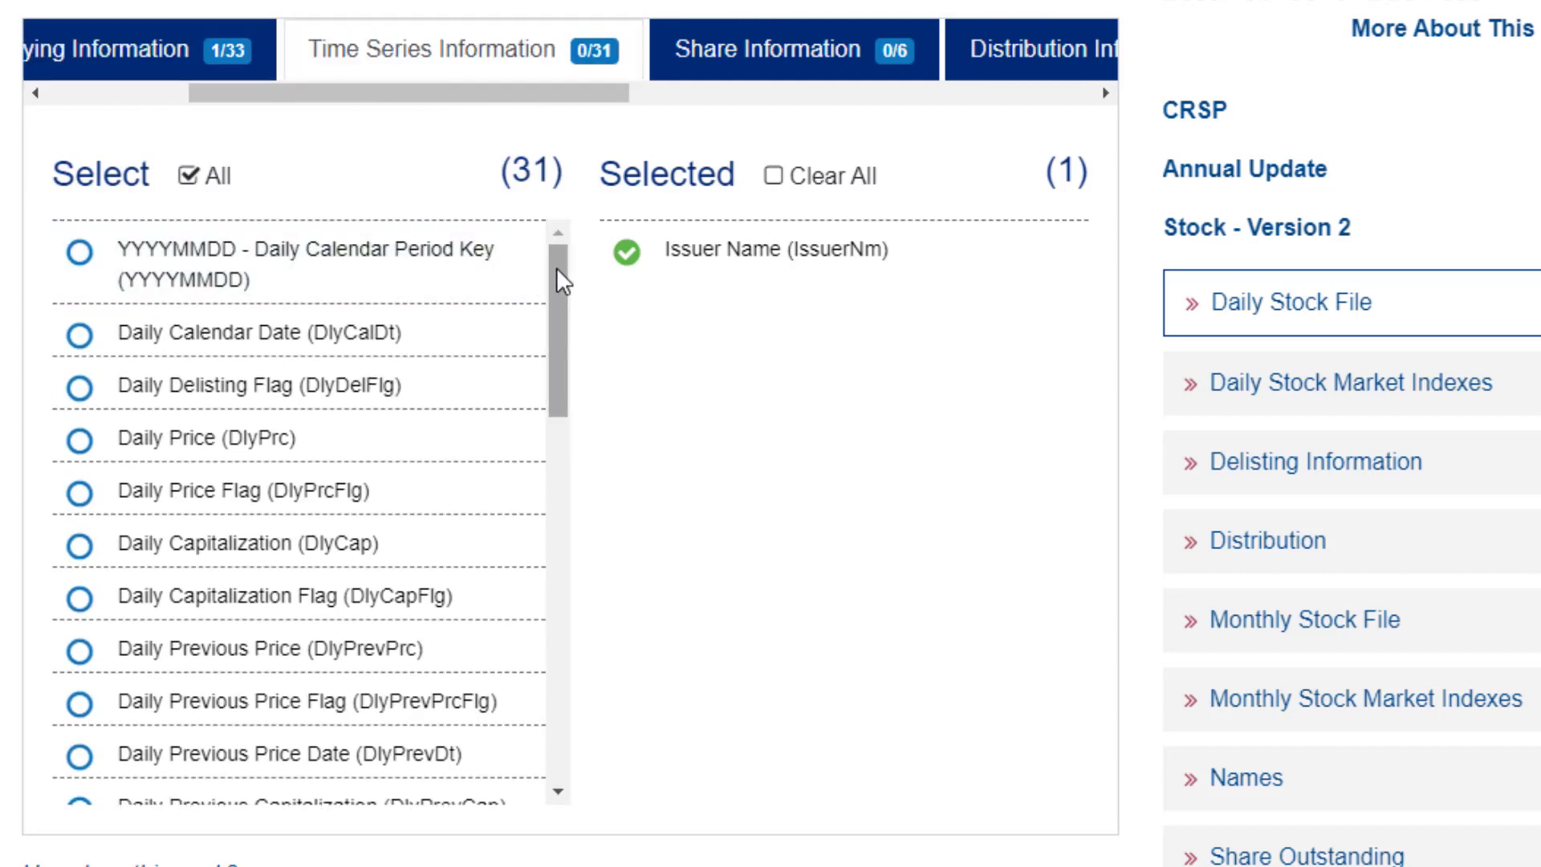
pyautogui.moveTo(556, 268); pyautogui.dragTo(523, 554)
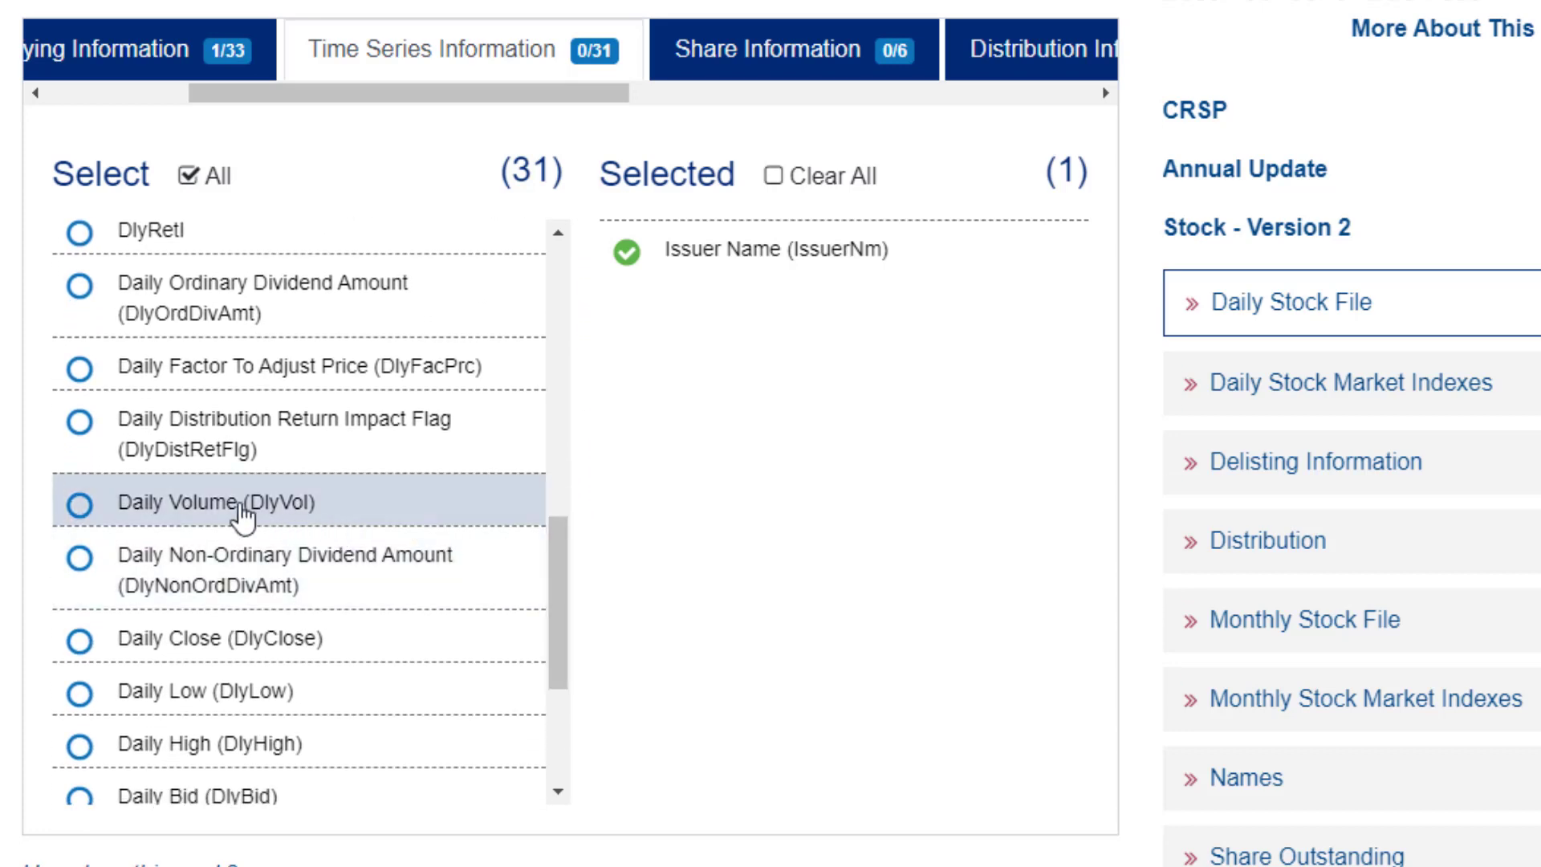
pyautogui.click(133, 505)
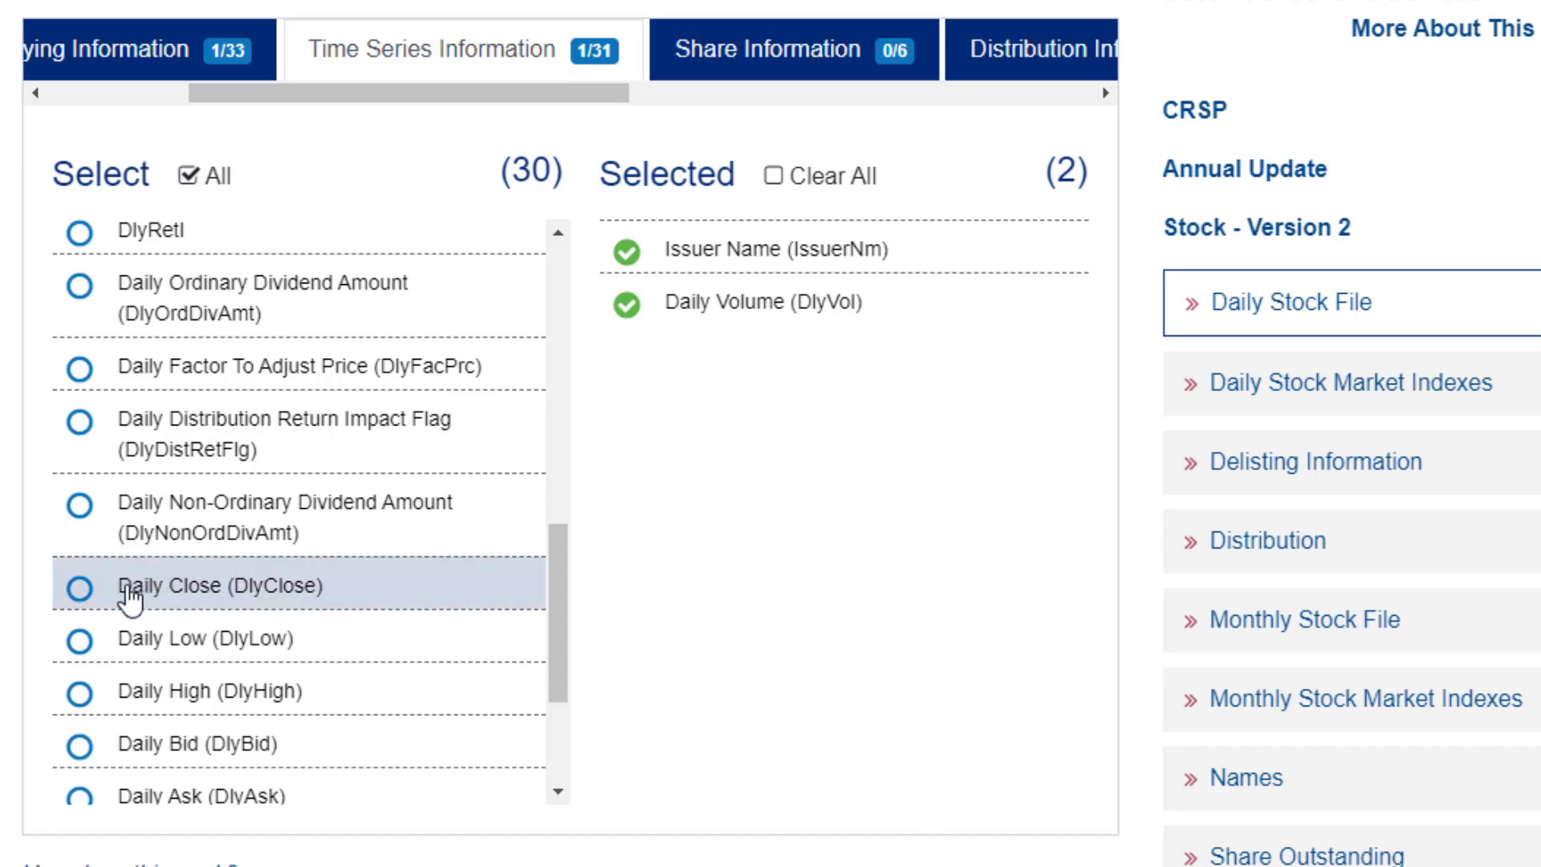
pyautogui.click(131, 598)
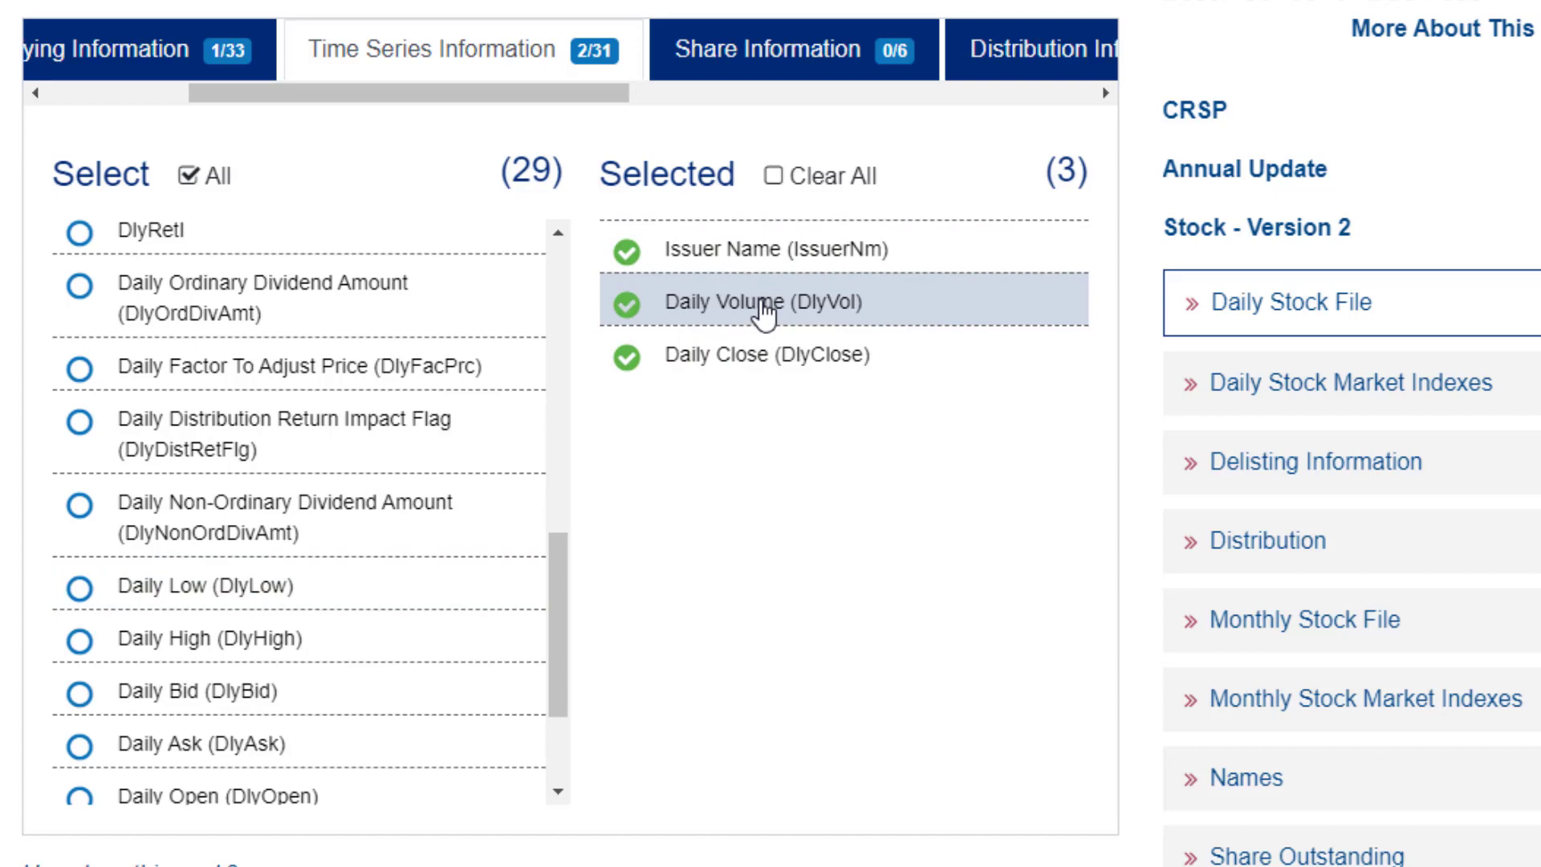
# Choose HTML table (*.htm) as the Step 4 query output
pyautogui.scroll(-9, 764, 313)
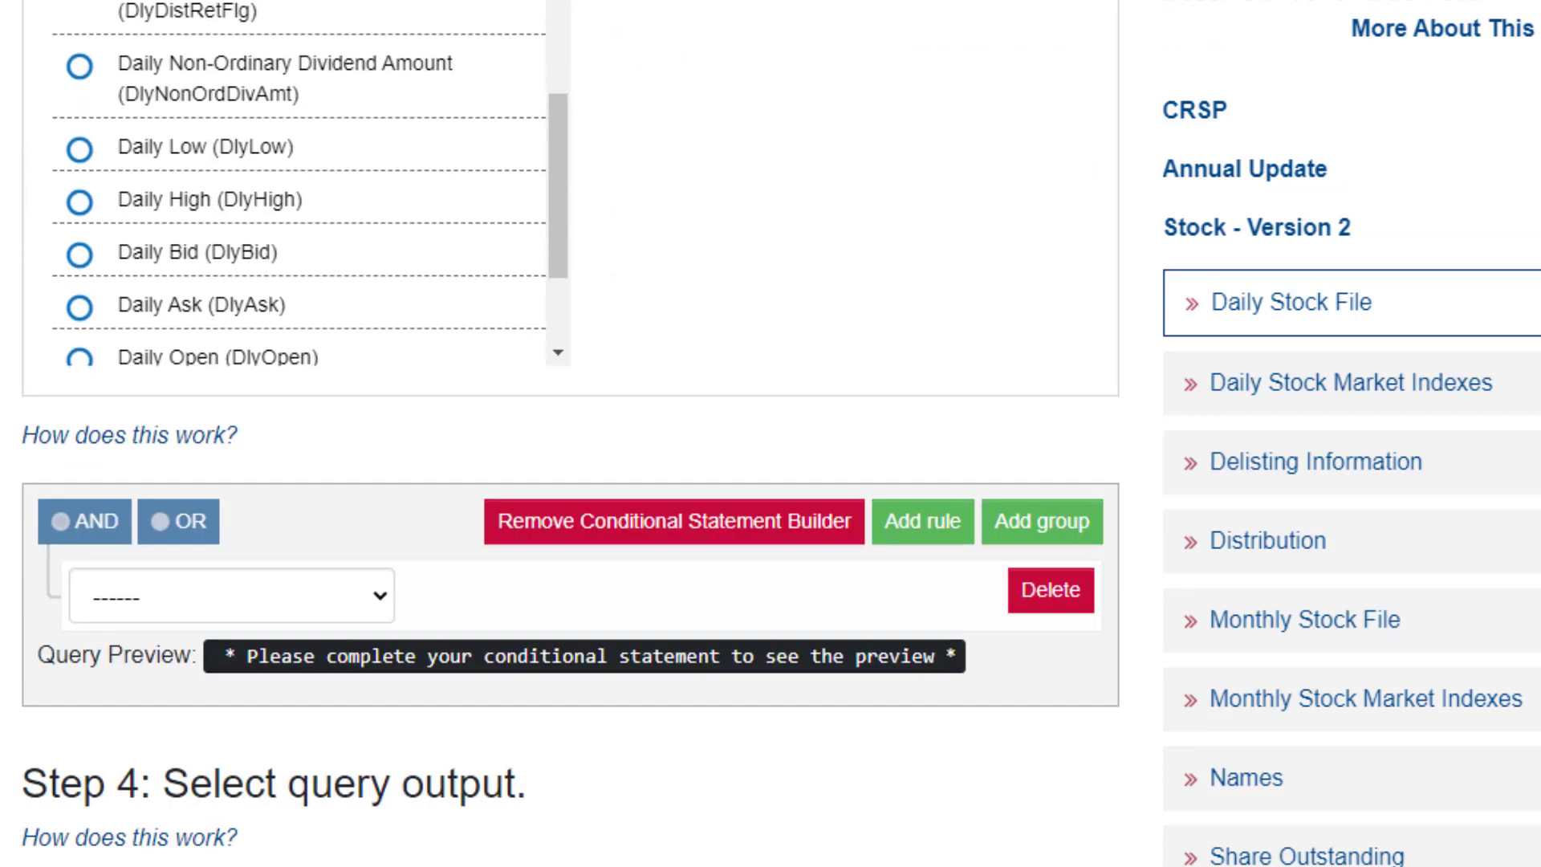
pyautogui.scroll(-5, 237, 56)
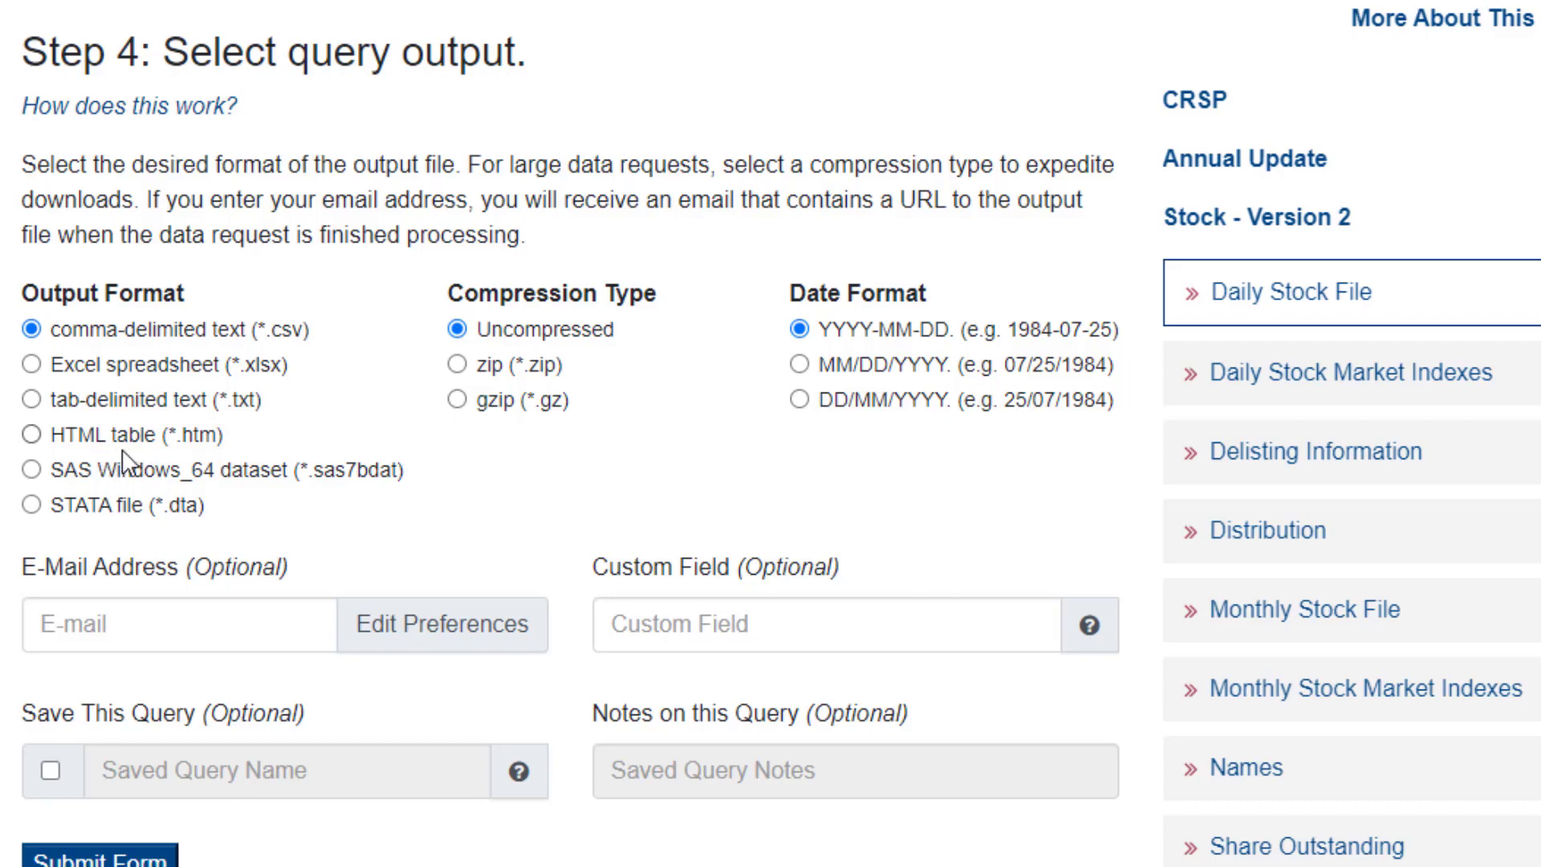
pyautogui.click(36, 434)
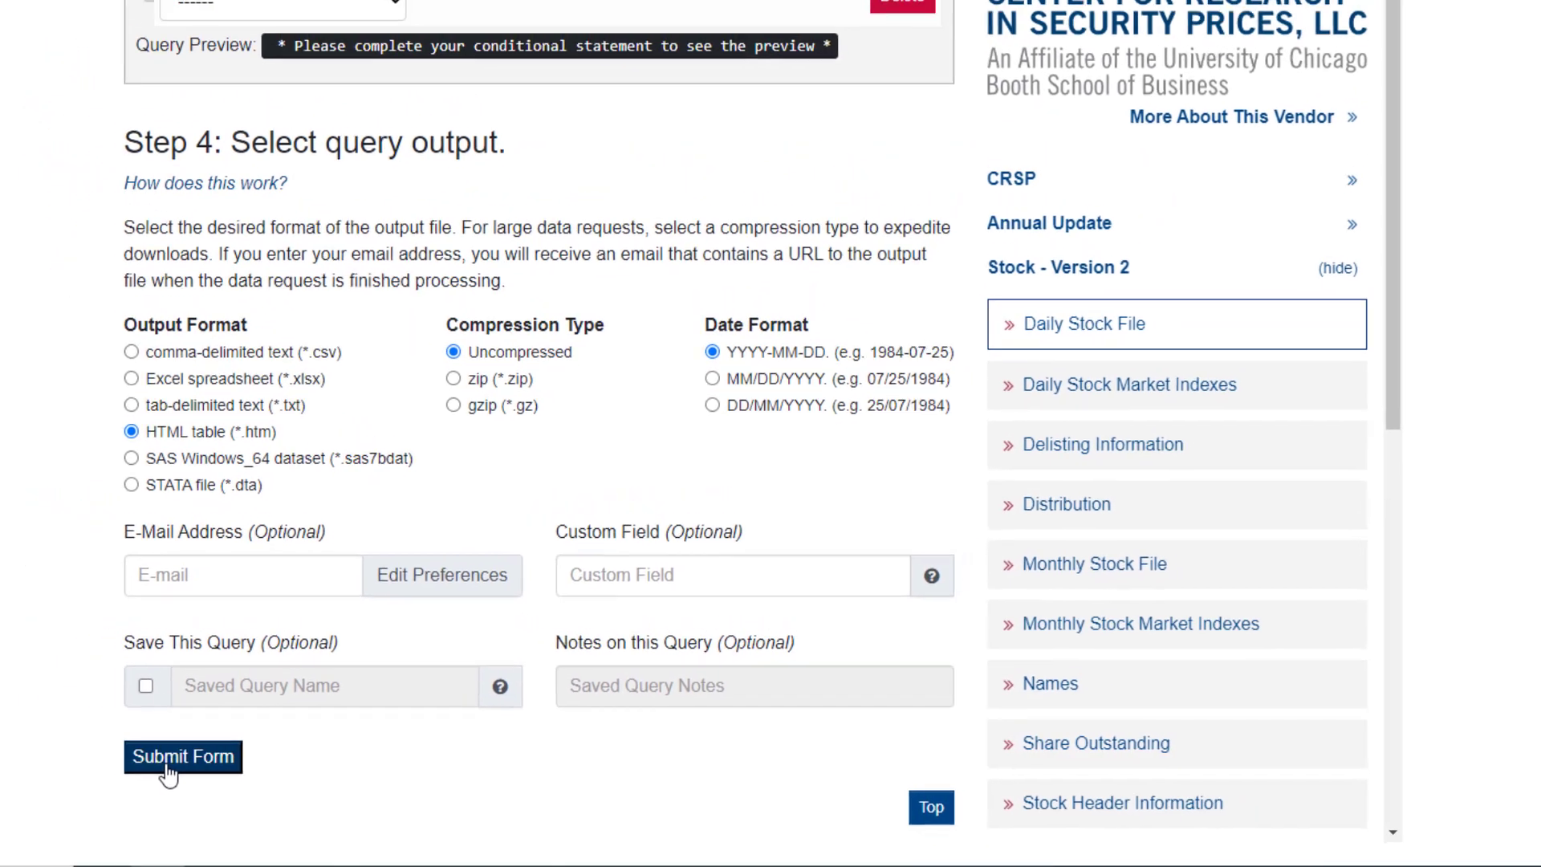
# Submit the Daily Stock File query and wait for query 7207202 to report Success with 25 rows
pyautogui.click(168, 773)
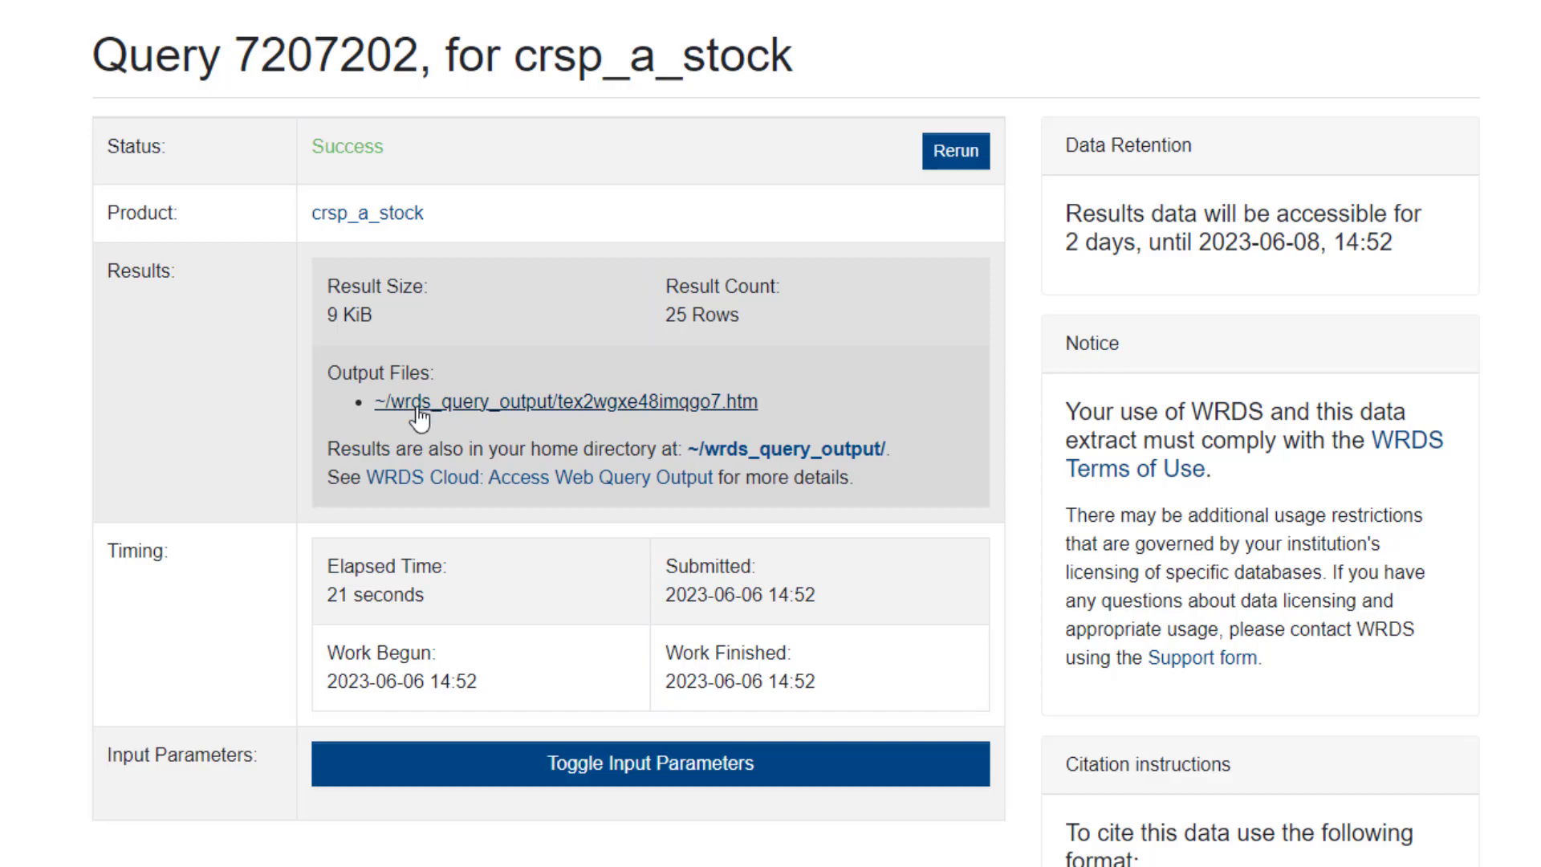
# Open the .htm output file showing 25 Facebook Inc daily rows with volume and close
pyautogui.click(482, 403)
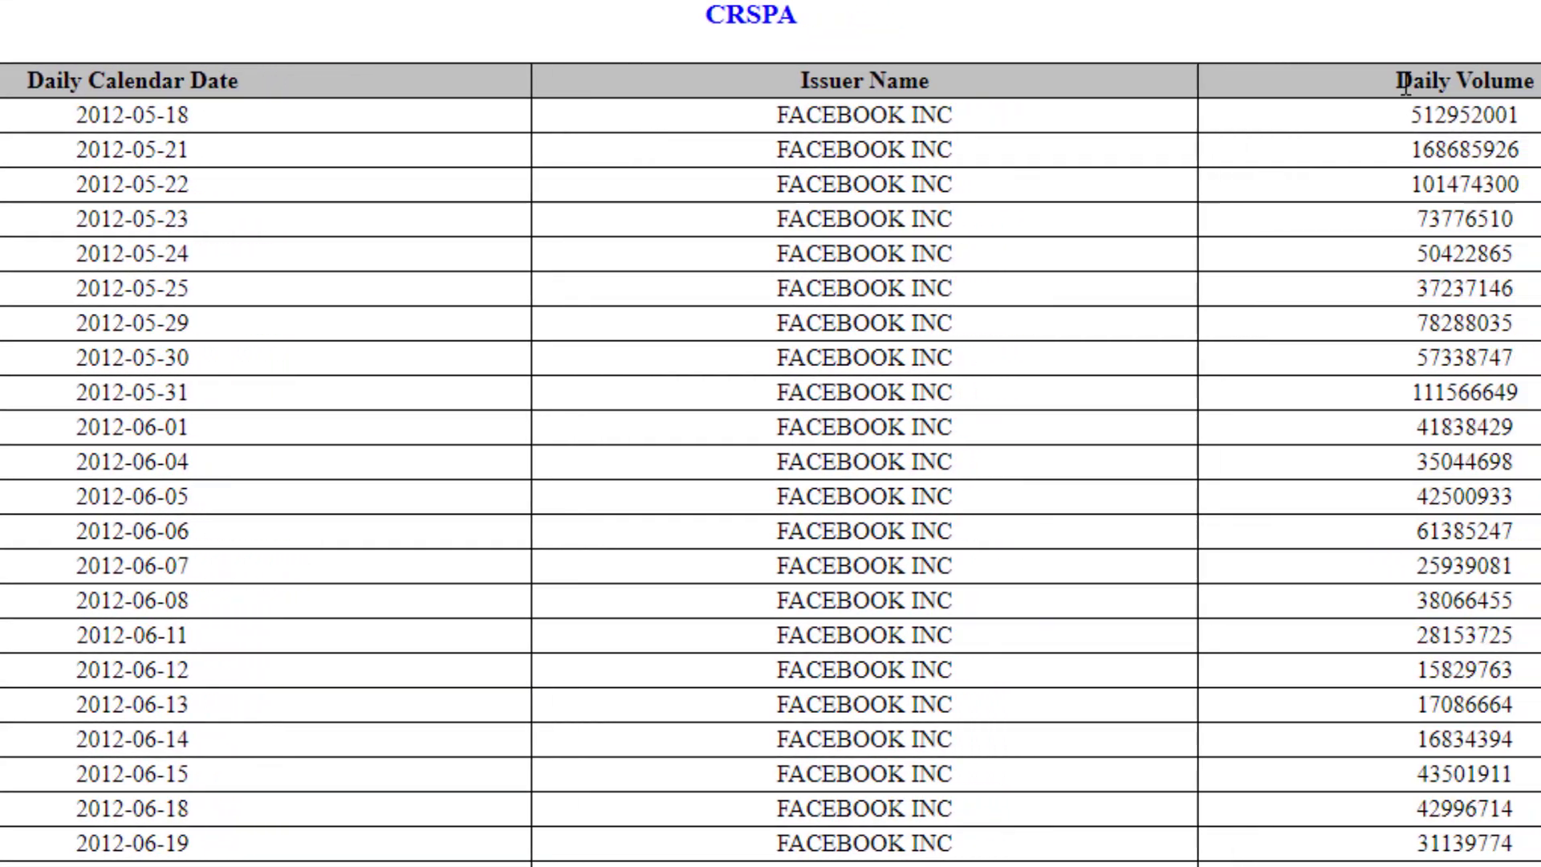
pyautogui.click(1328, 130)
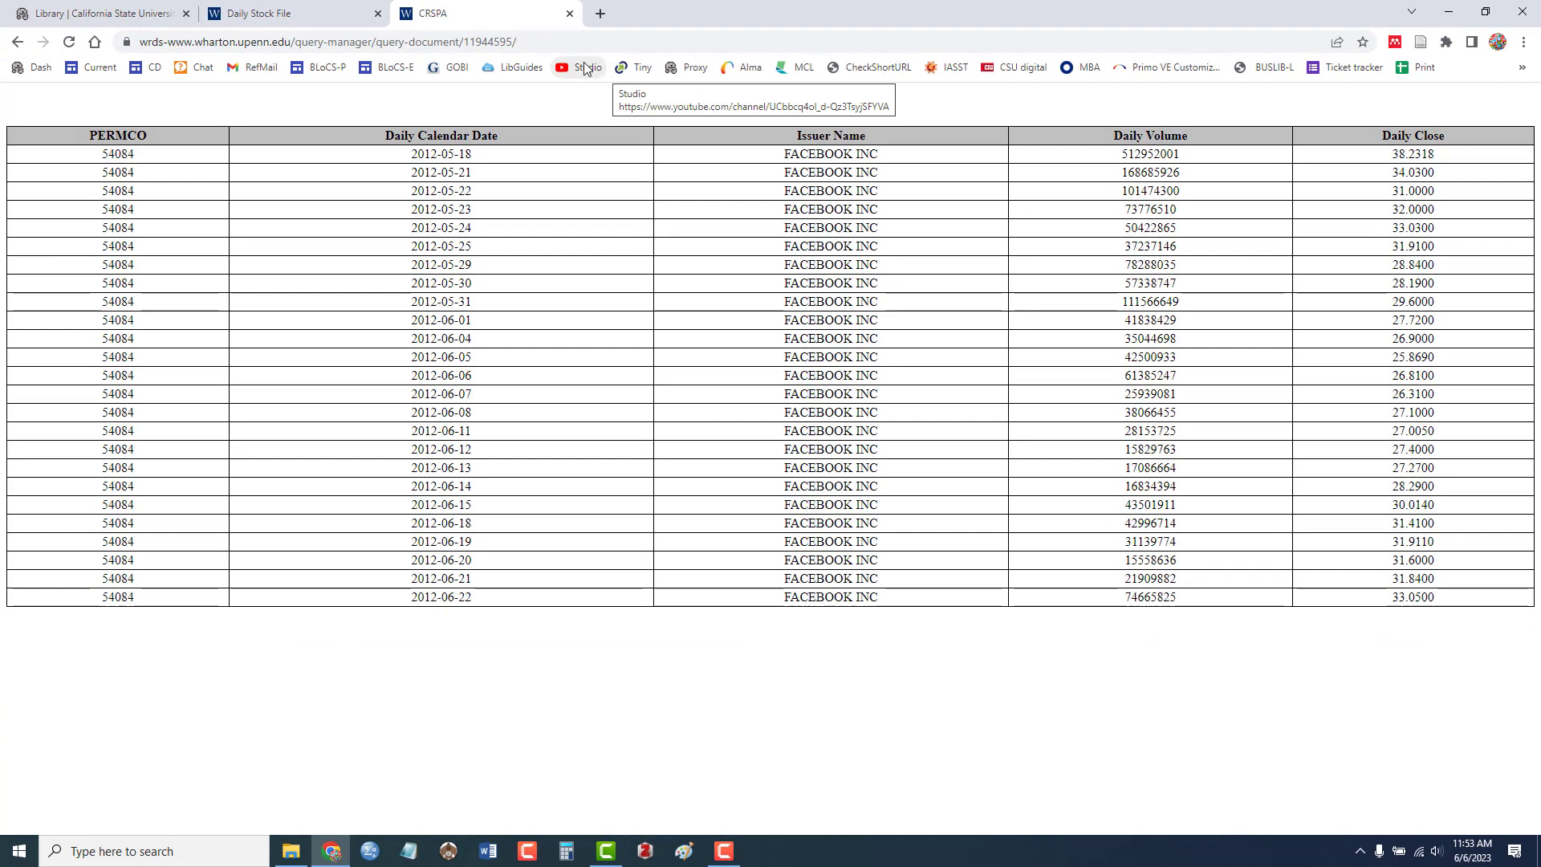
# Close the CRSPA results tab and look over the Daily Stock File query form for PERMCO 54084
pyautogui.click(569, 15)
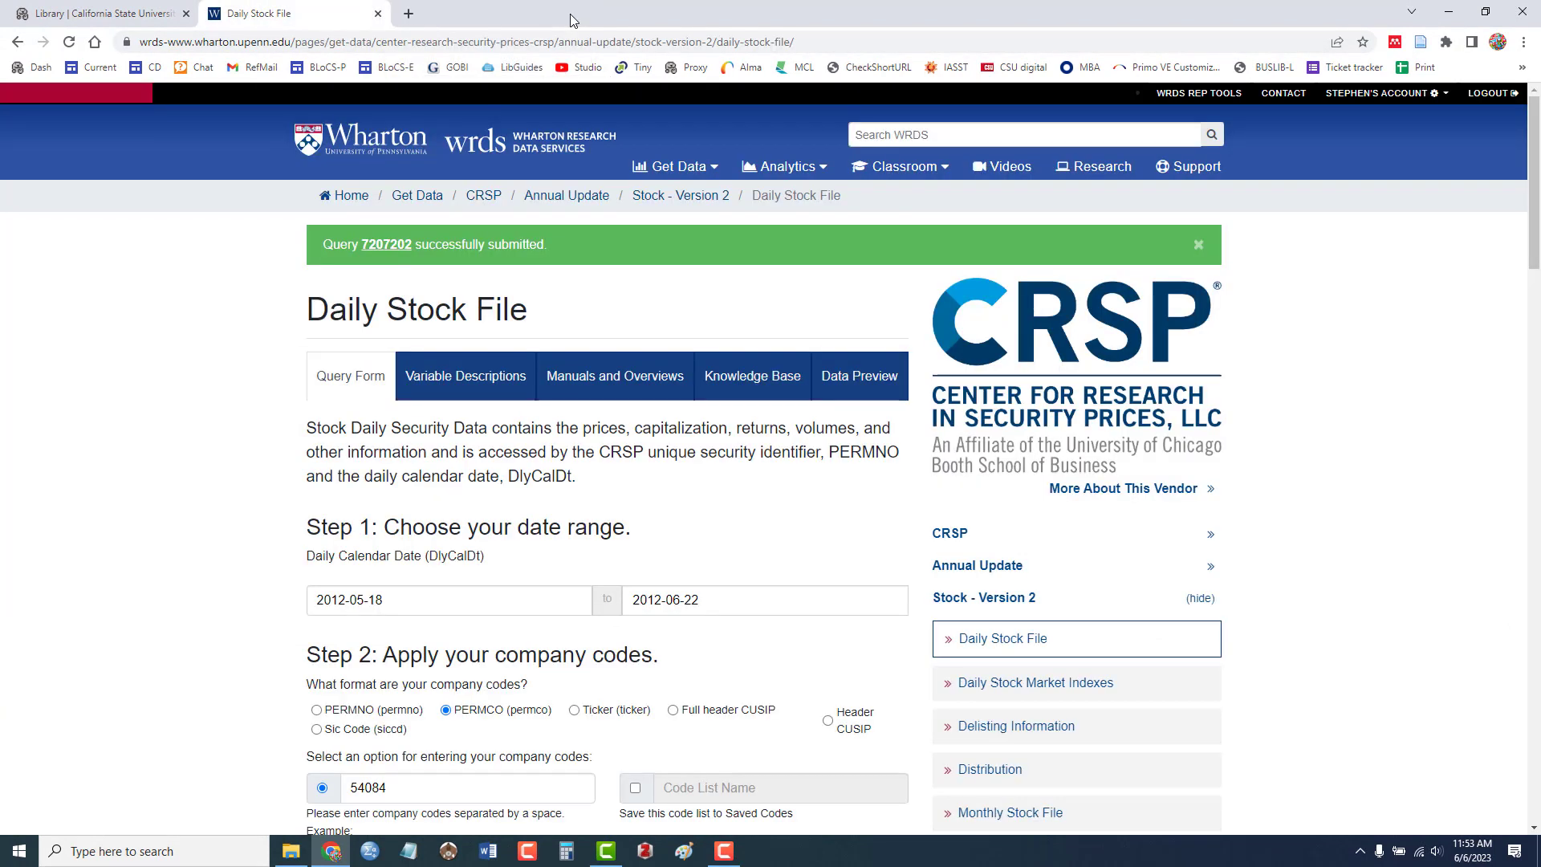
pyautogui.scroll(-3, 205, 349)
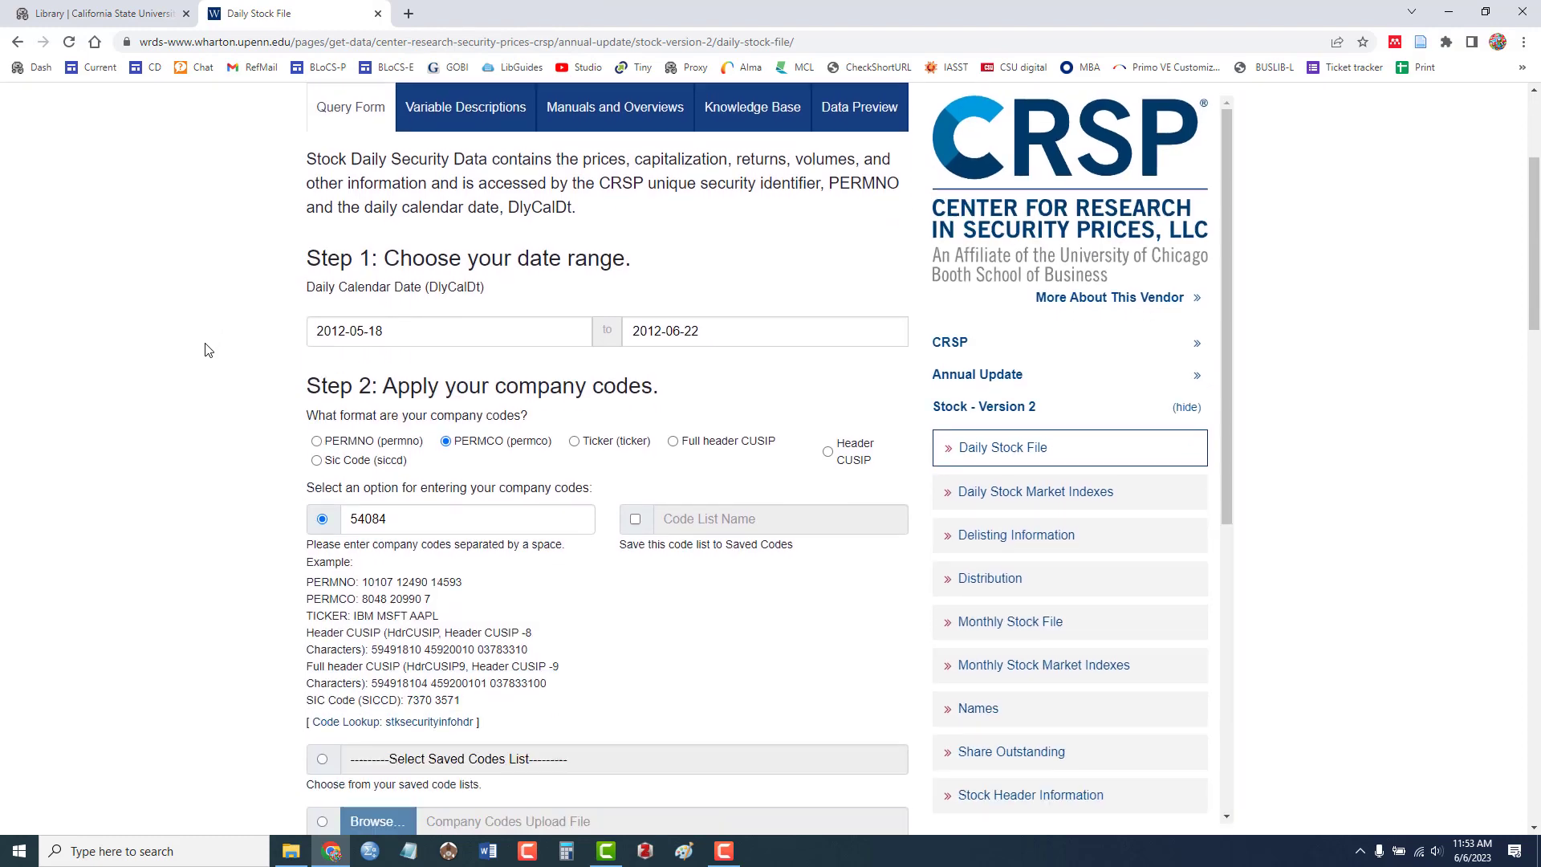
pyautogui.scroll(3, 205, 350)
pyautogui.scroll(-2, 204, 350)
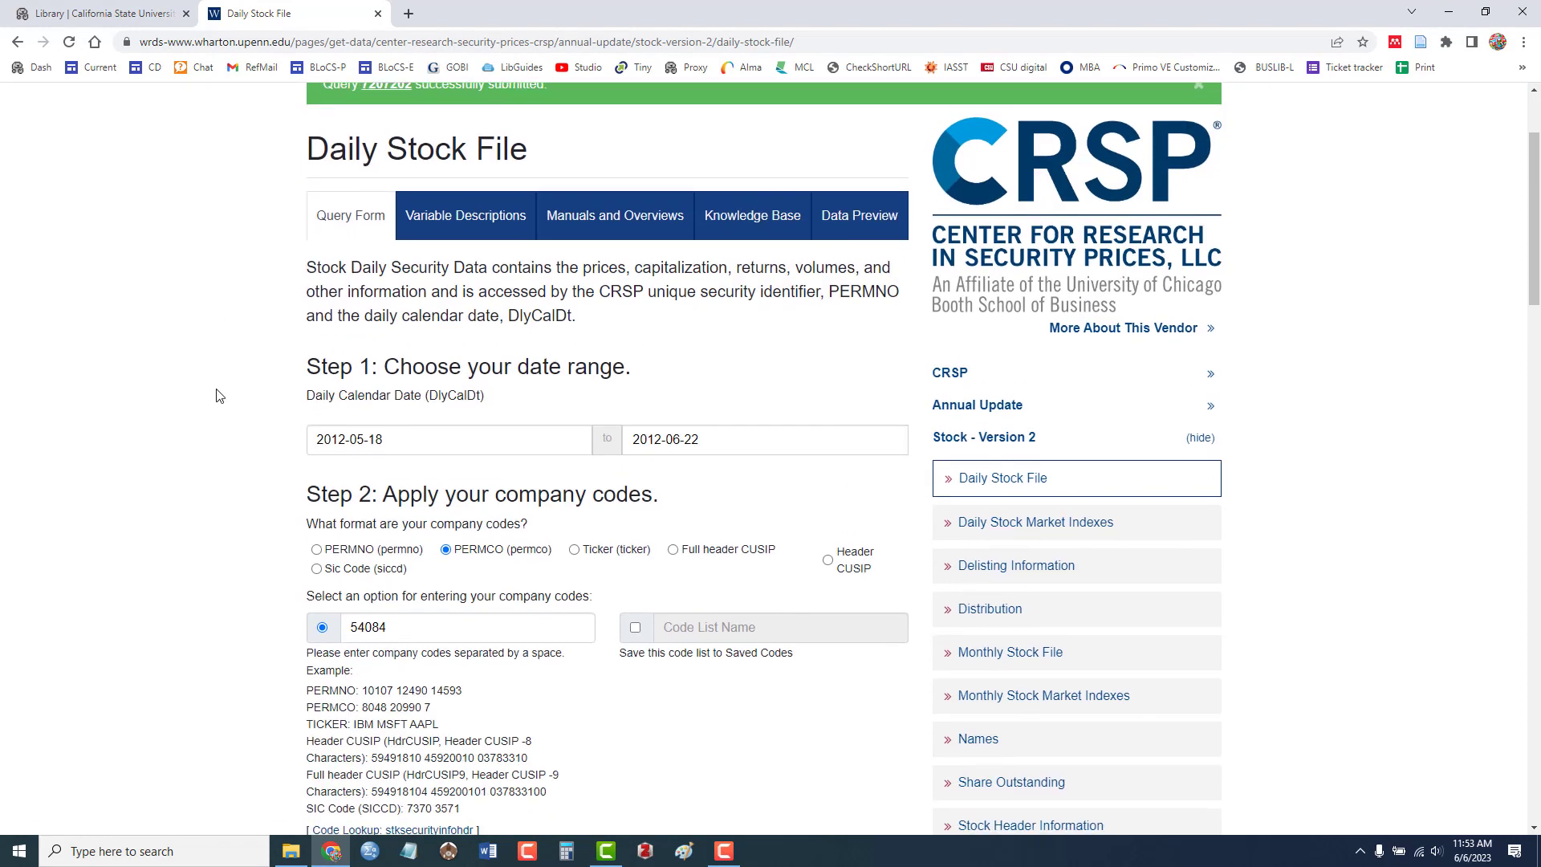
pyautogui.scroll(2, 211, 383)
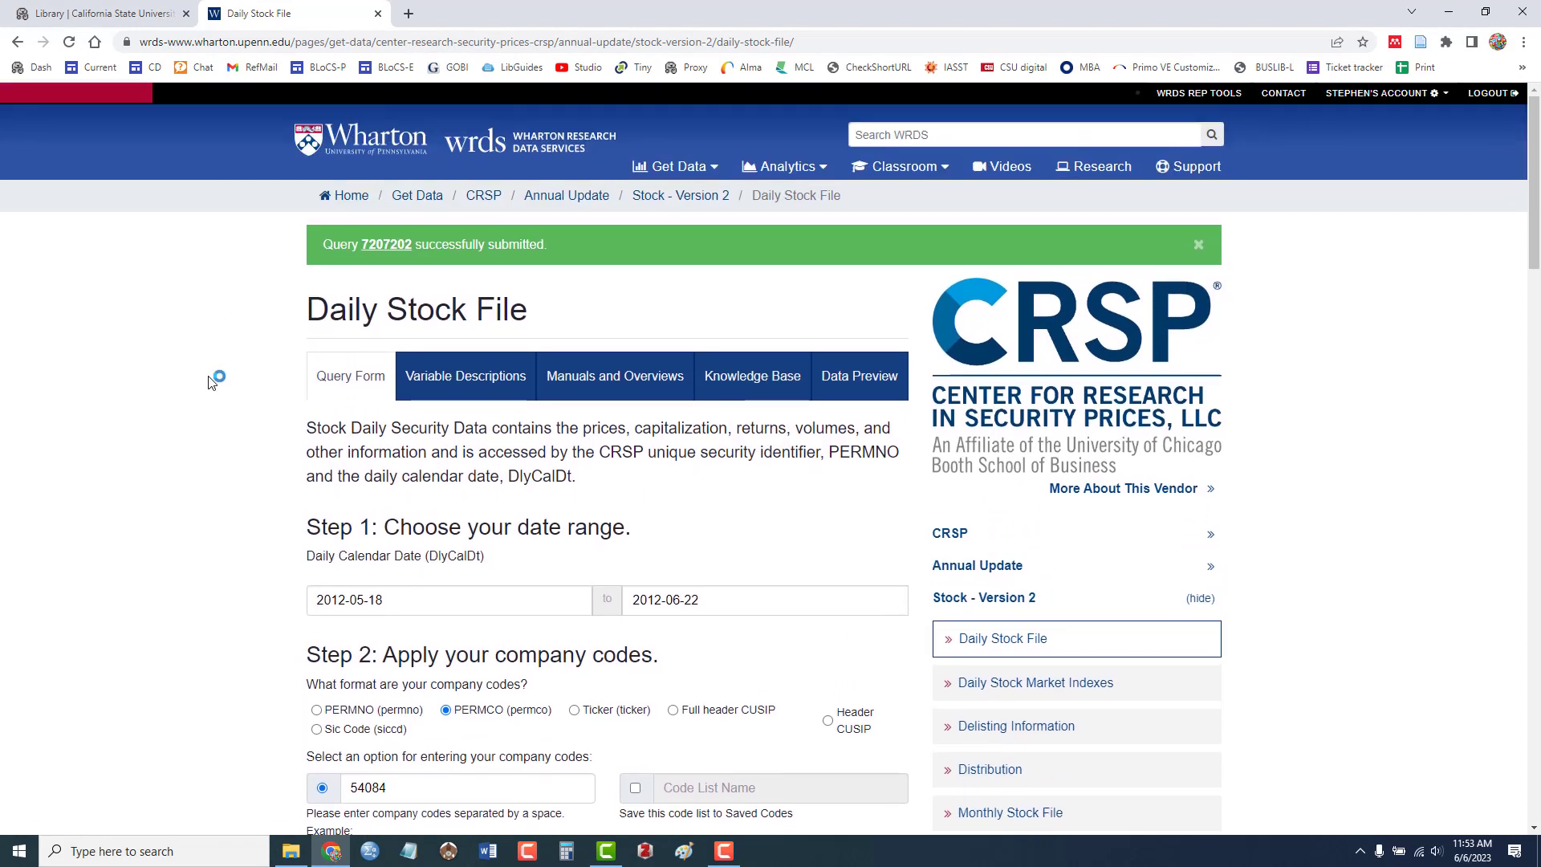